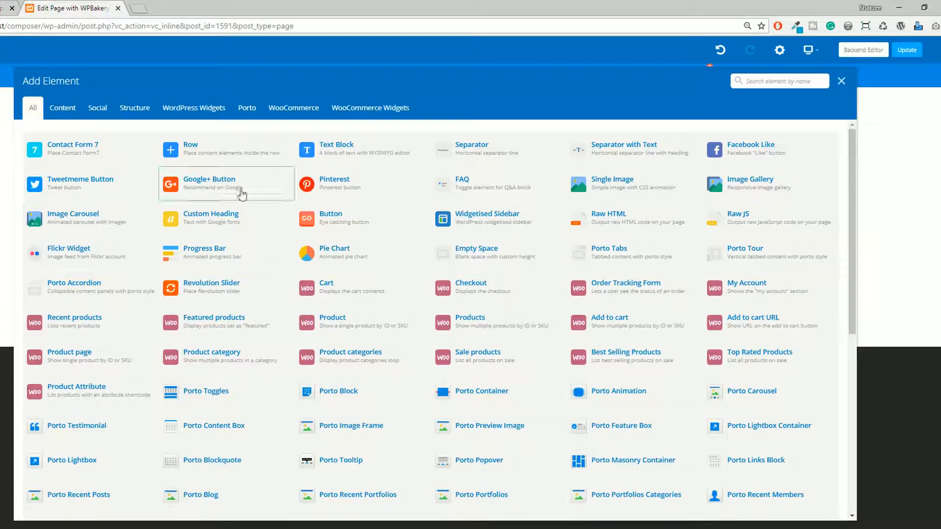
Add a new row beneath the second row of heart icon columns.
left_click(842, 81)
scroll(489, 259, "up", 5)
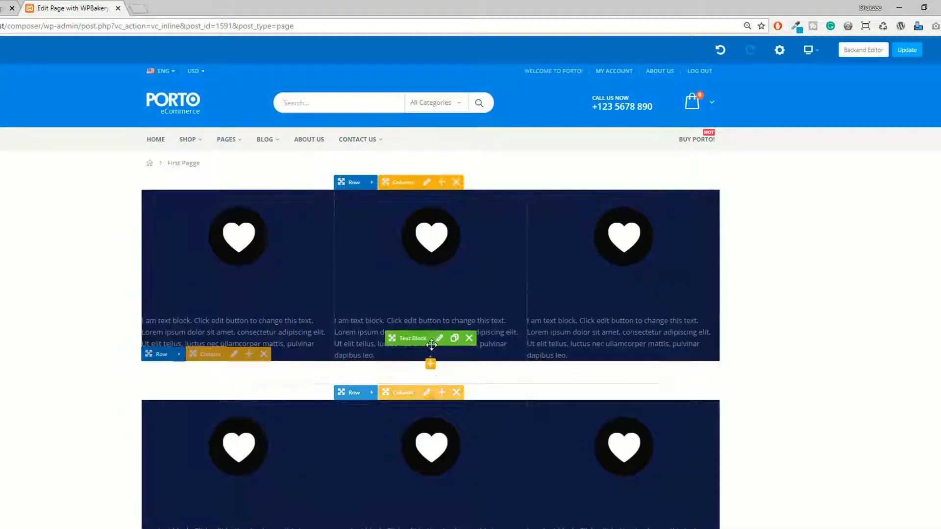
scroll(430, 304, "down", 2)
scroll(431, 346, "down", 3)
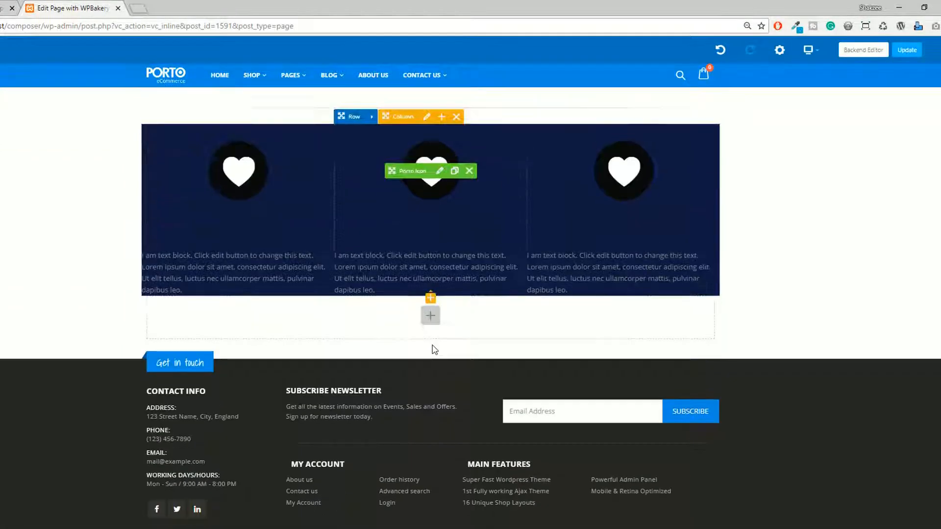
scroll(432, 313, "up", 3)
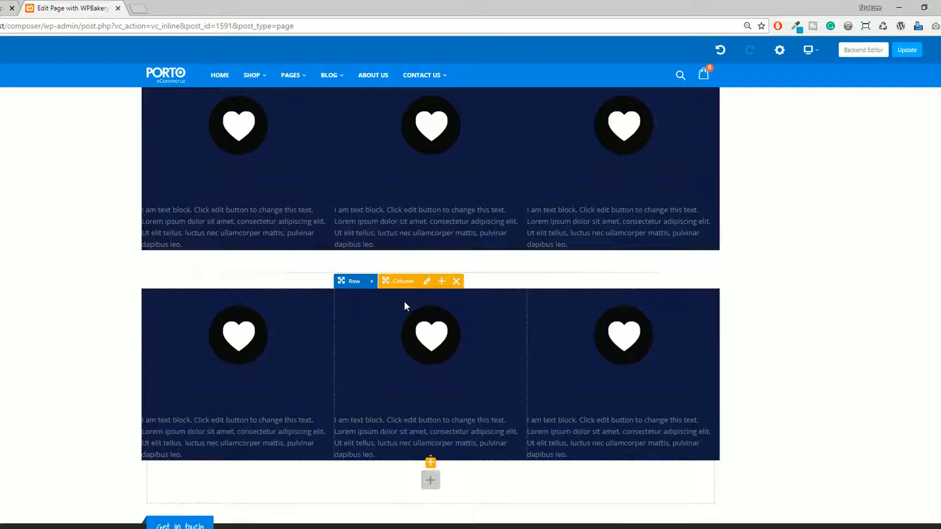
left_click(431, 479)
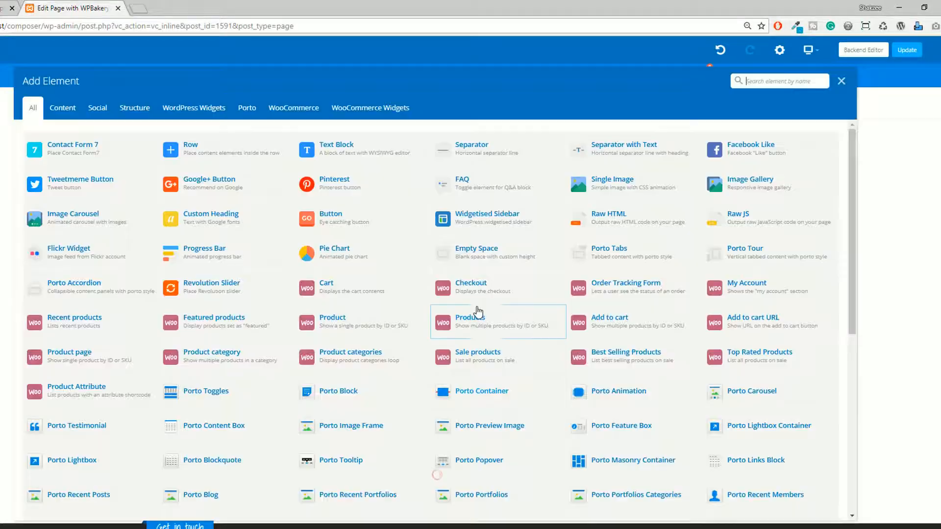
left_click(205, 150)
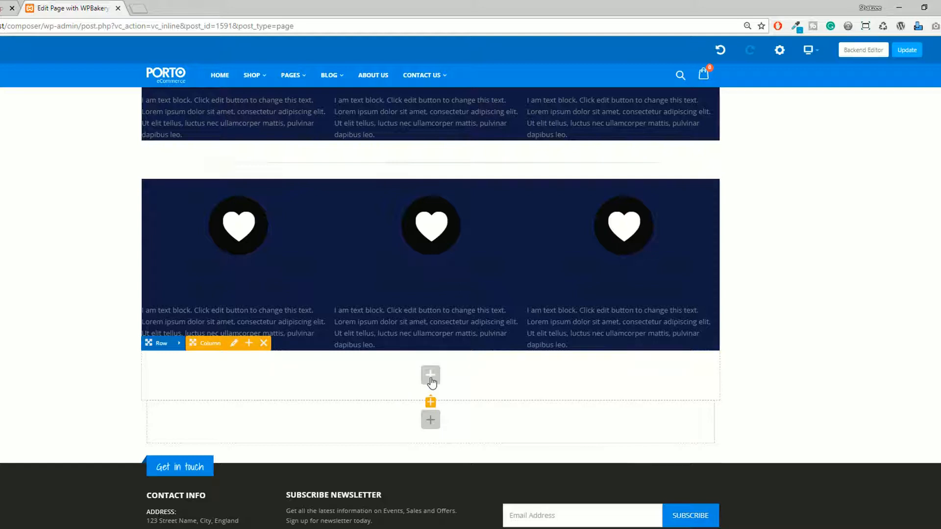
Insert a Separator element into the new empty row below the second icon section.
scroll(431, 382, "up", 4)
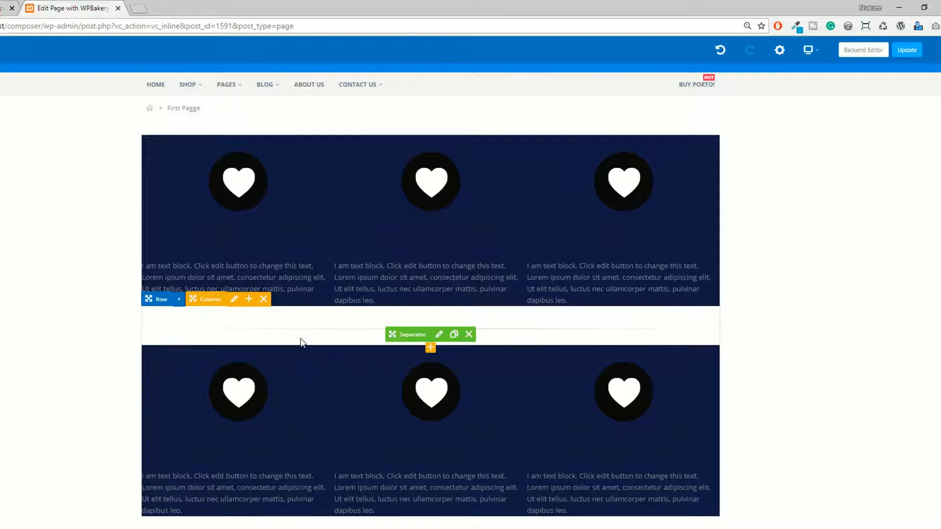
scroll(305, 340, "down", 2)
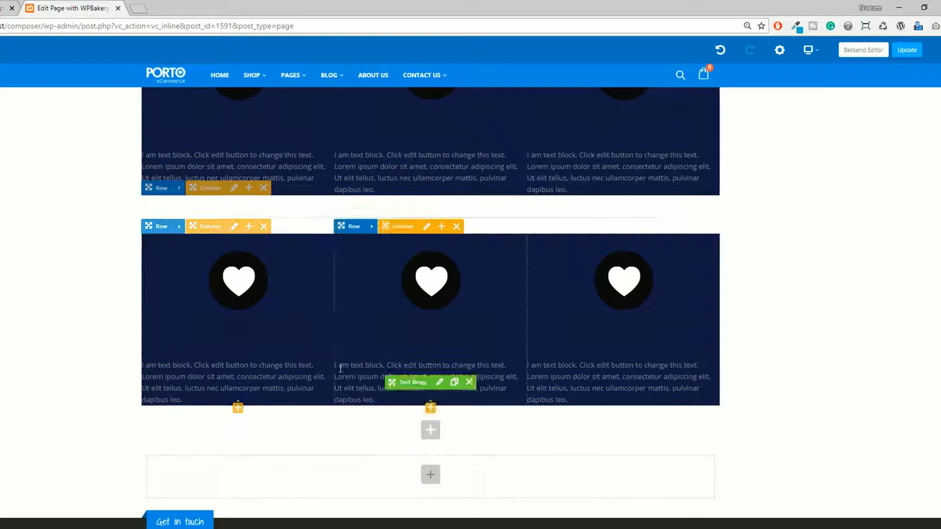
left_click(431, 434)
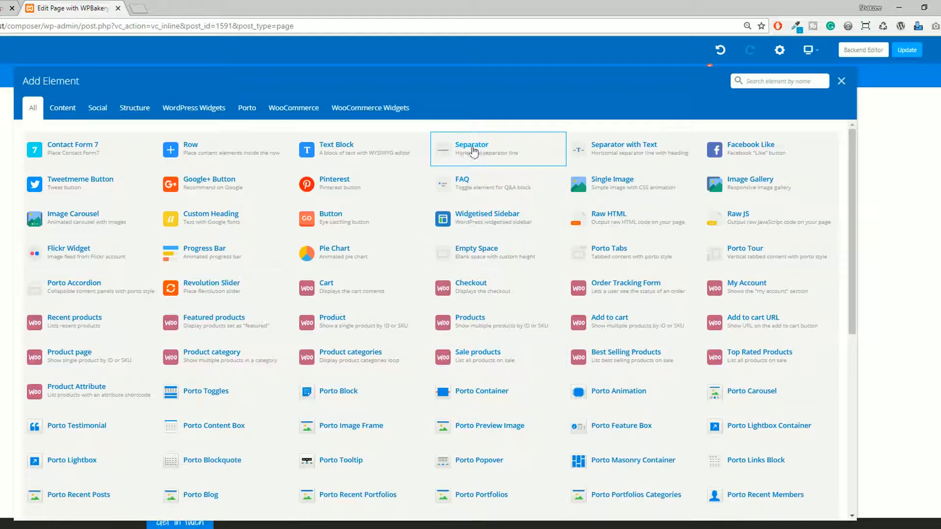
left_click(471, 159)
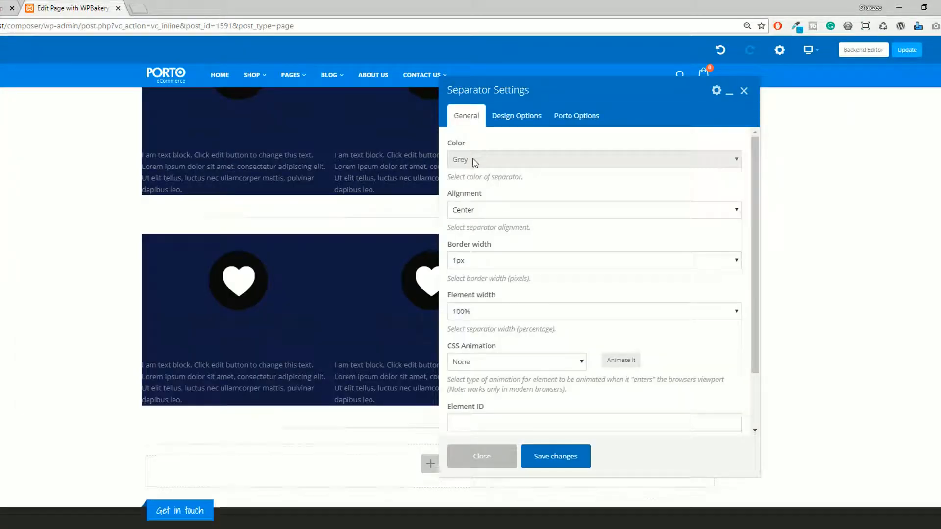
Set the new separator's color to Vista Blue, keep its alignment at Center, and save the settings.
left_click(482, 211)
left_click(482, 211)
left_click(480, 211)
left_click(477, 211)
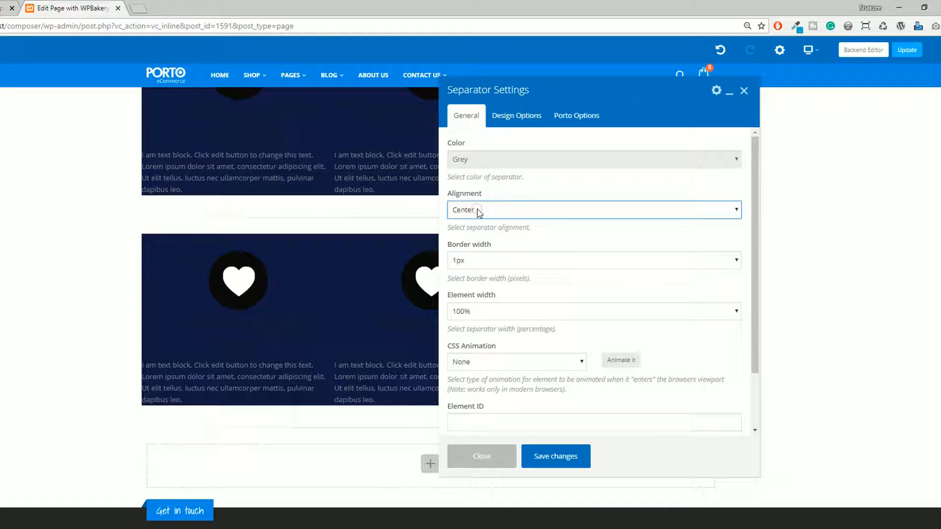
left_click(478, 163)
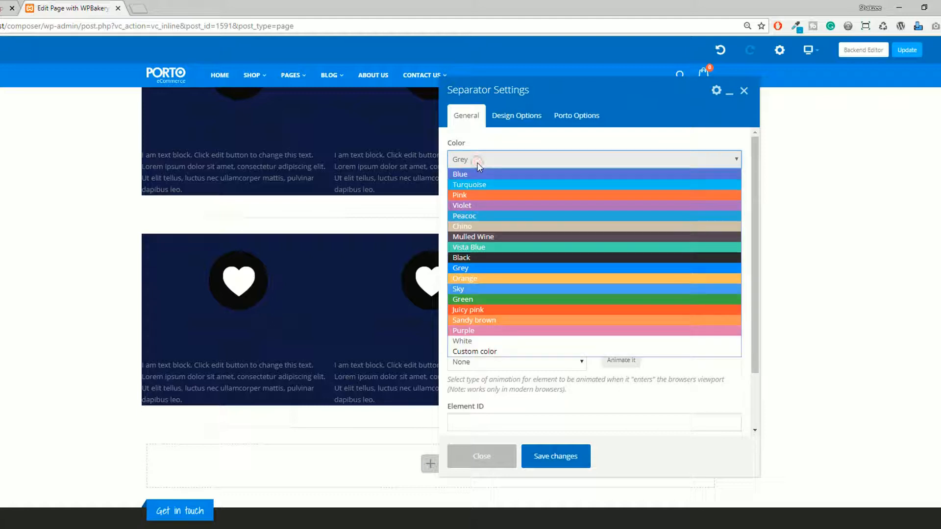
left_click(469, 248)
left_click(556, 456)
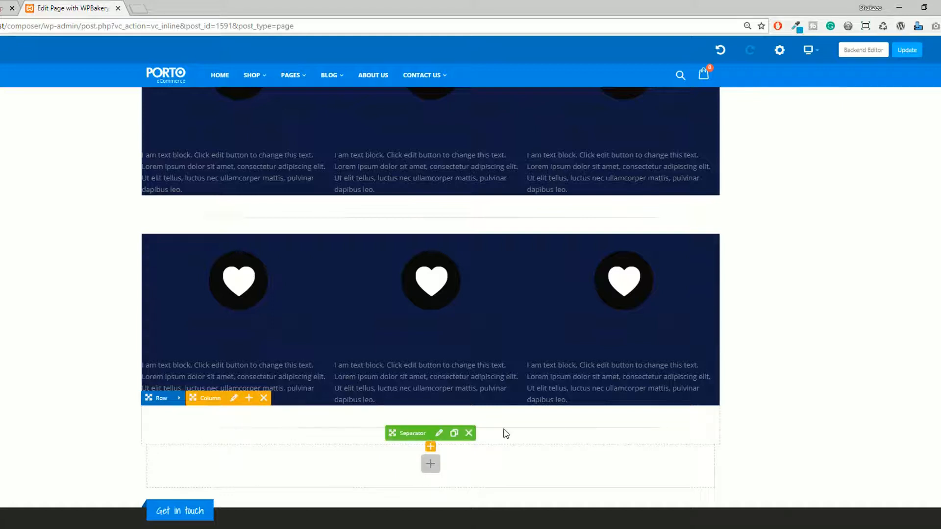
Set the new separator's color to Purple and save the changes.
left_click(439, 433)
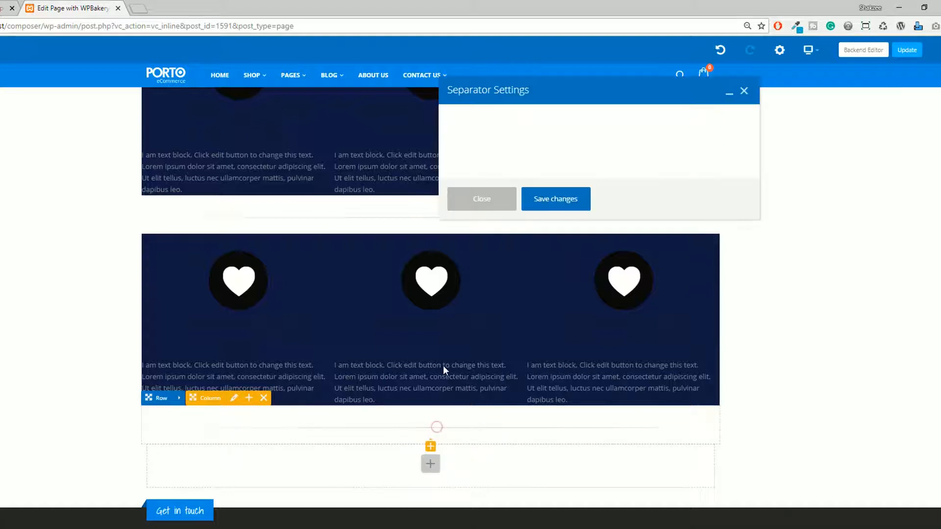
left_click(486, 159)
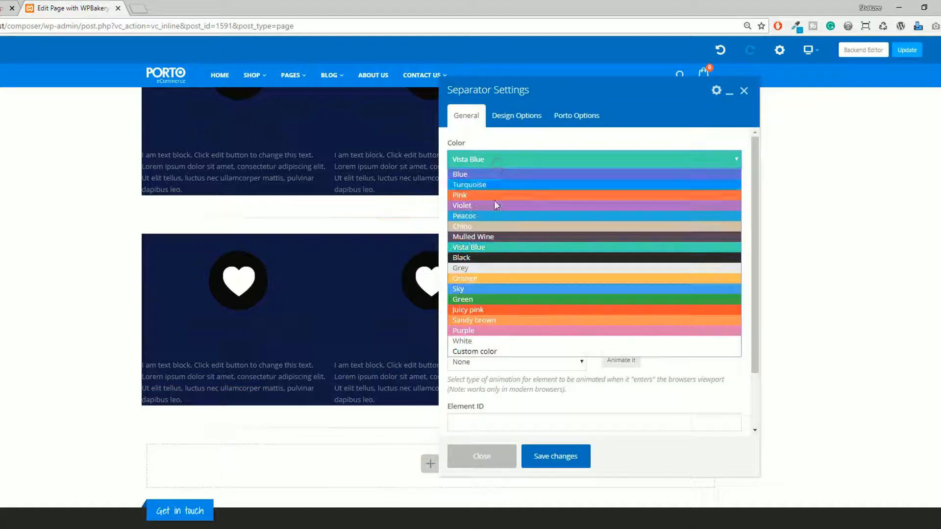
left_click(472, 330)
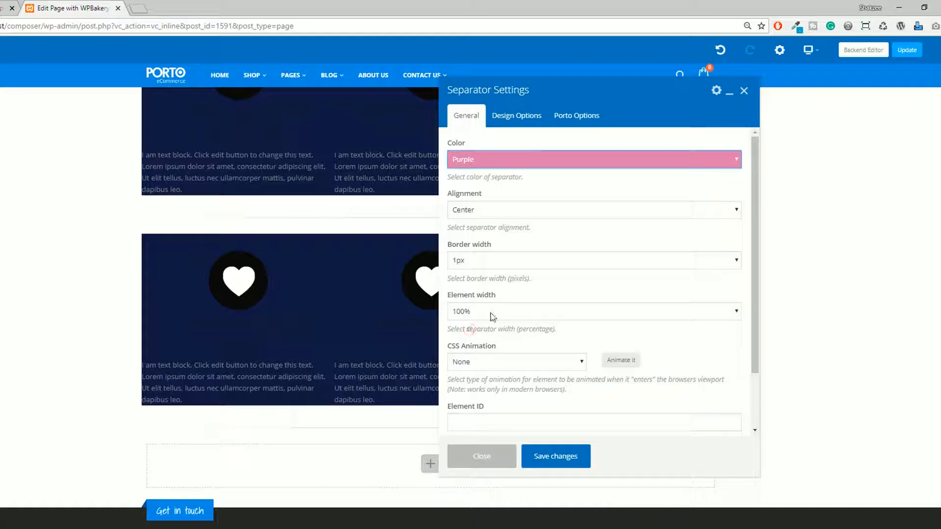
left_click(557, 463)
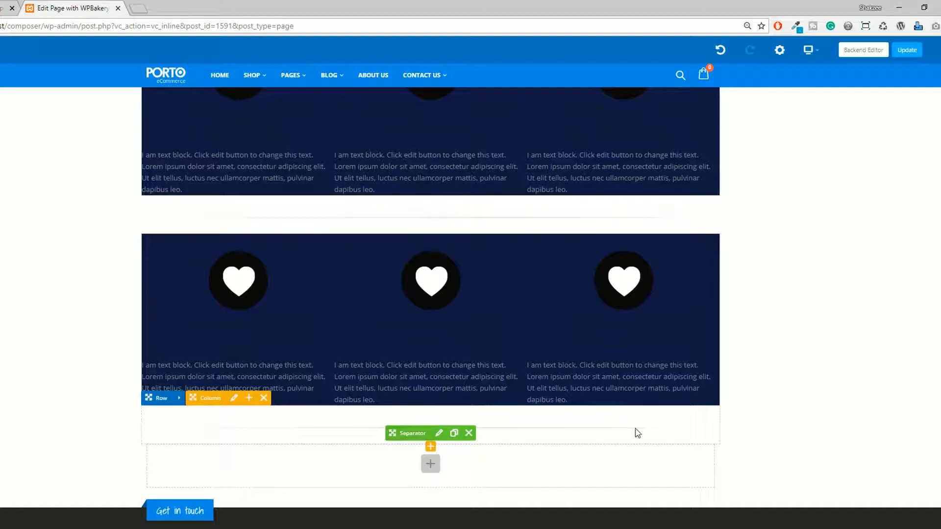
Set the new separator's border width to 10px and save the changes.
left_click(439, 433)
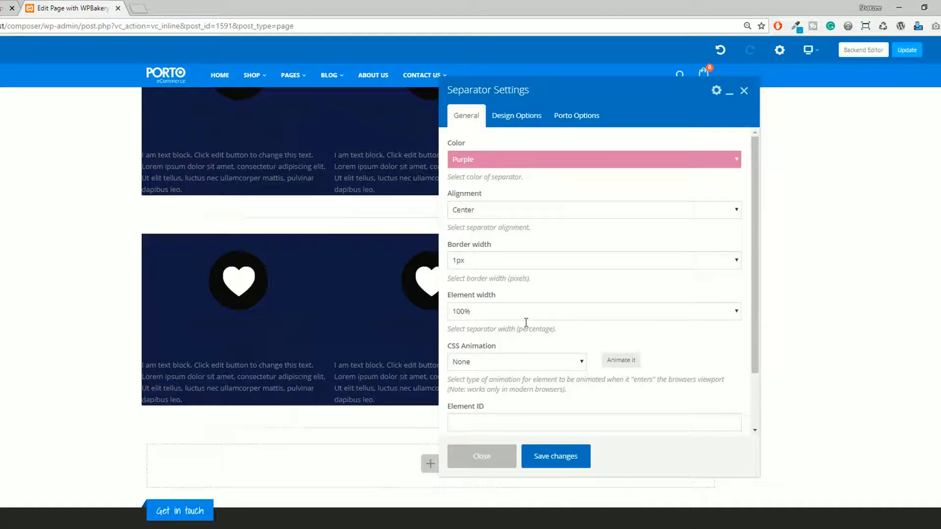
scroll(486, 310, "down", 2)
scroll(487, 310, "up", 2)
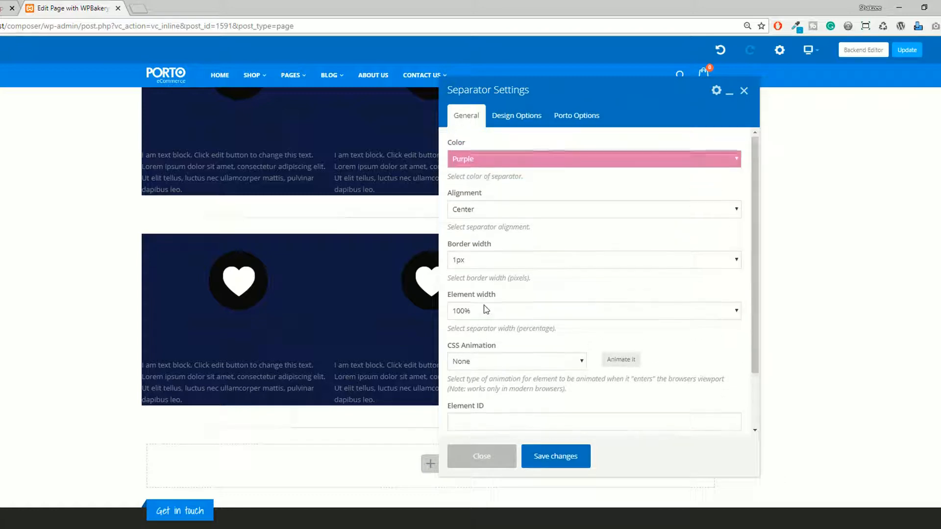
left_click(473, 262)
left_click(473, 263)
left_click(473, 263)
left_click(465, 369)
left_click(556, 456)
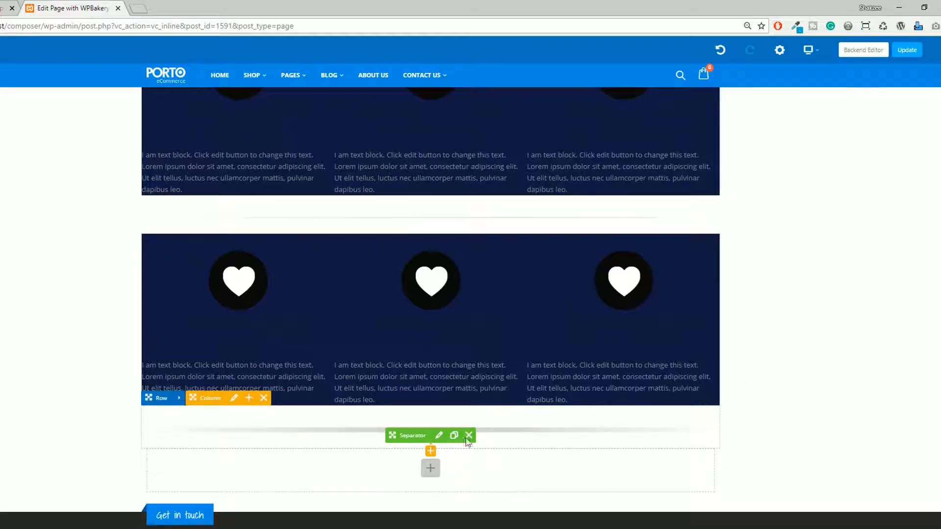
Apply the bounceIn CSS animation to the new separator, save it and close its settings.
left_click(439, 435)
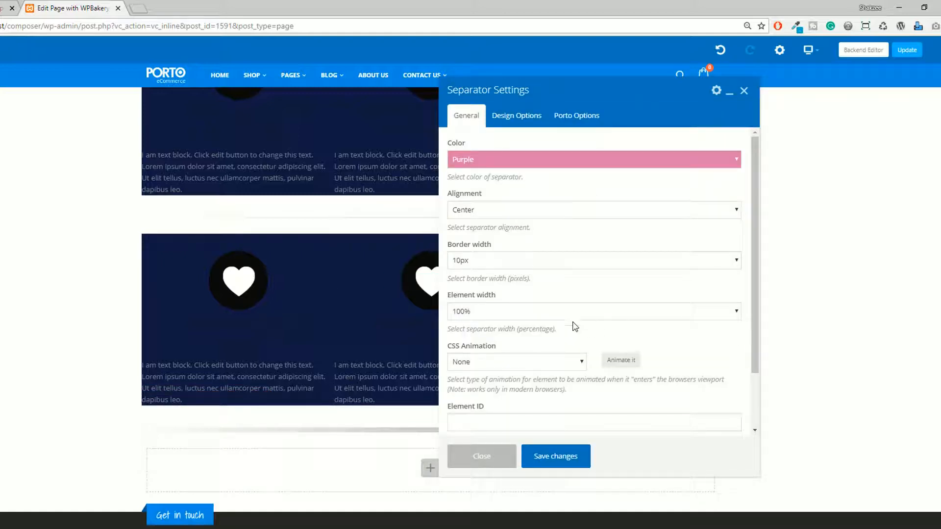
scroll(574, 321, "down", 1)
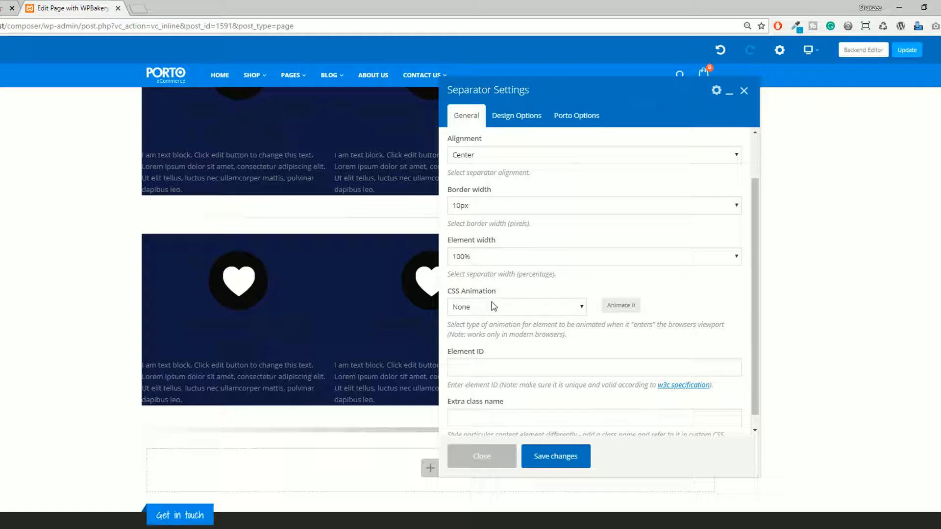
left_click(493, 306)
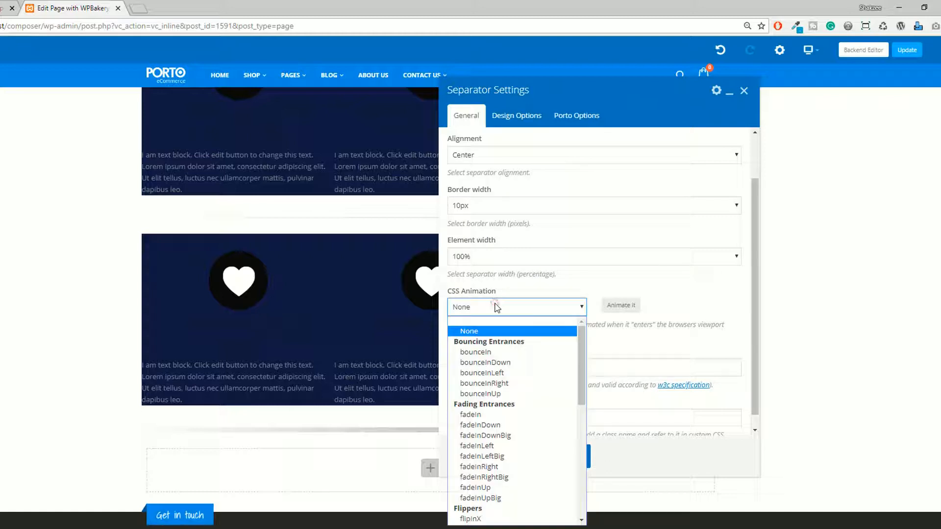
left_click(488, 352)
left_click(552, 455)
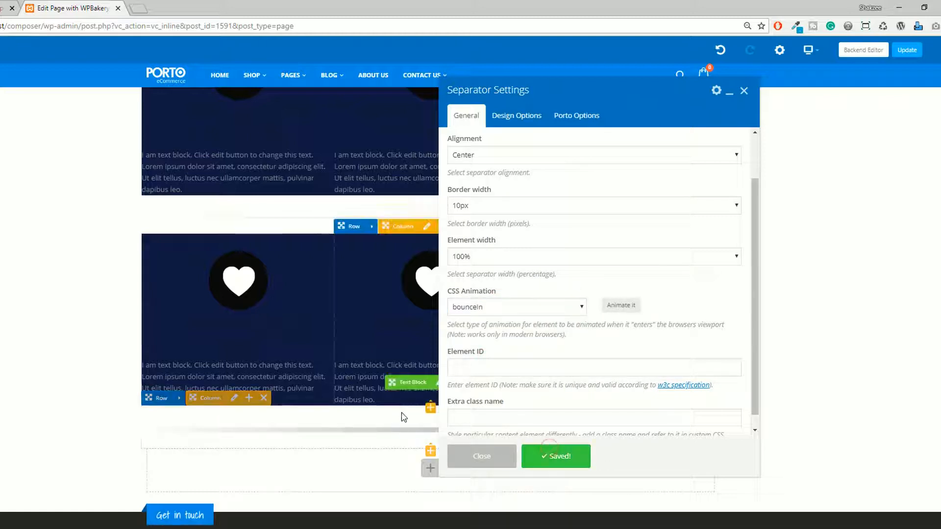
left_click(491, 457)
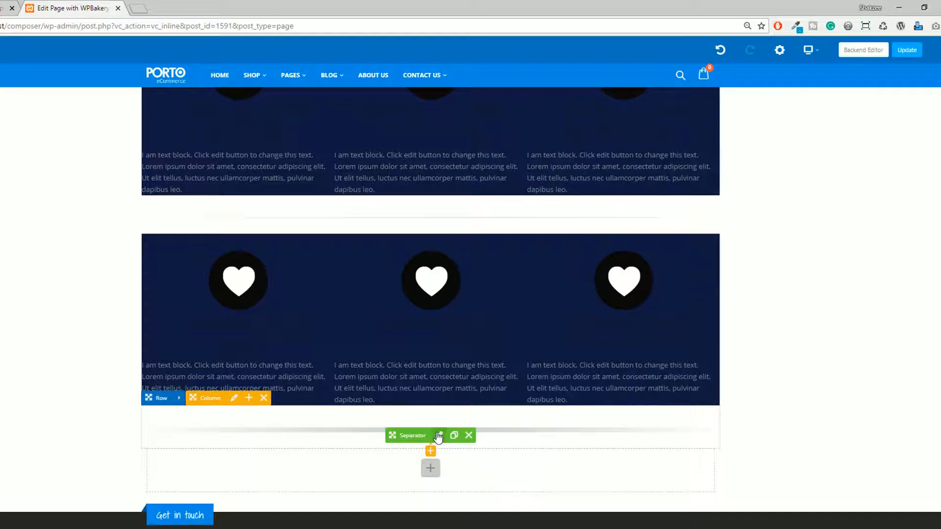
Set the new separator's CSS animation to None.
left_click(440, 434)
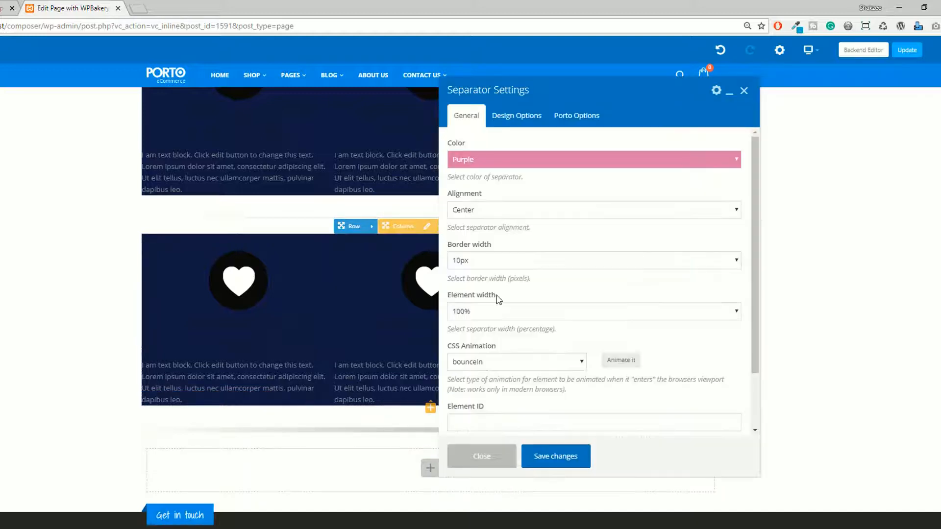
scroll(454, 343, "down", 1)
left_click(491, 304)
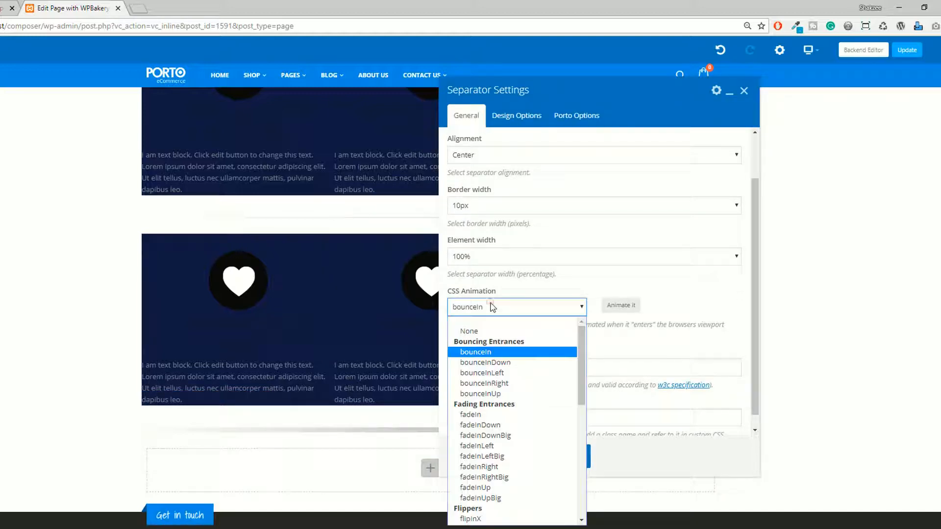
left_click(475, 329)
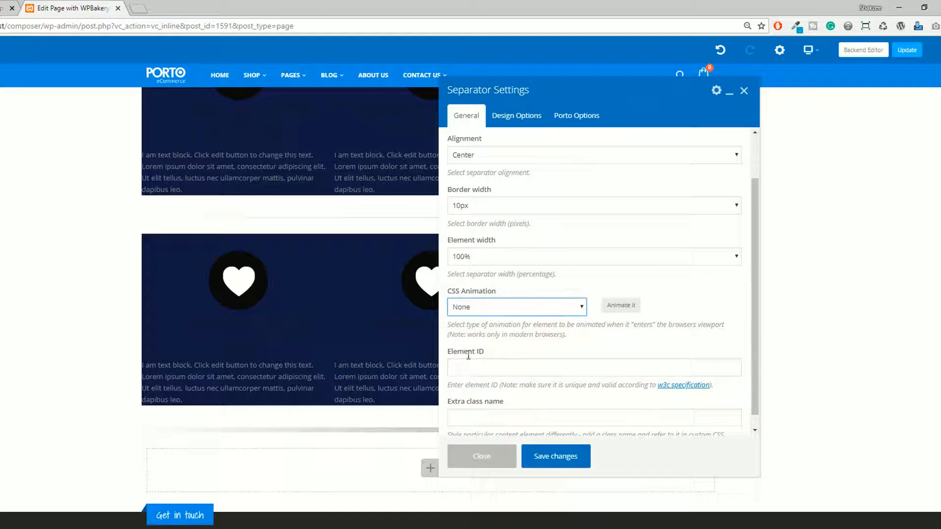
left_click(481, 412)
scroll(484, 406, "up", 1)
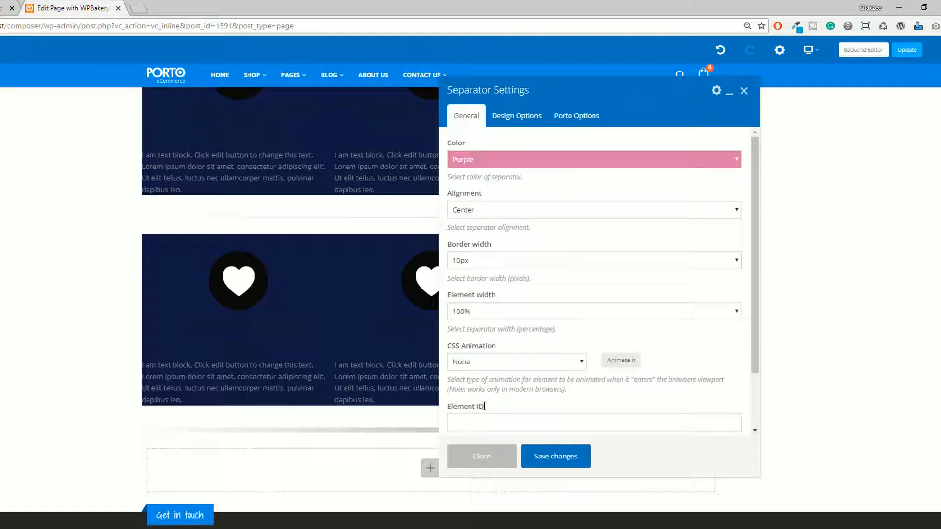
Examine the separator's design options, including the background color, border color and border radius choices.
left_click(517, 116)
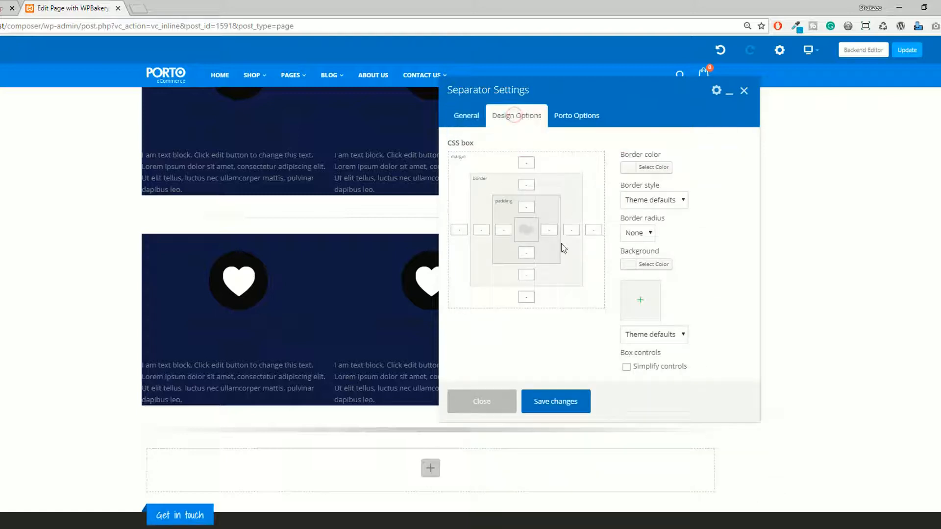
left_click(649, 270)
left_click(700, 260)
left_click(655, 168)
left_click(731, 219)
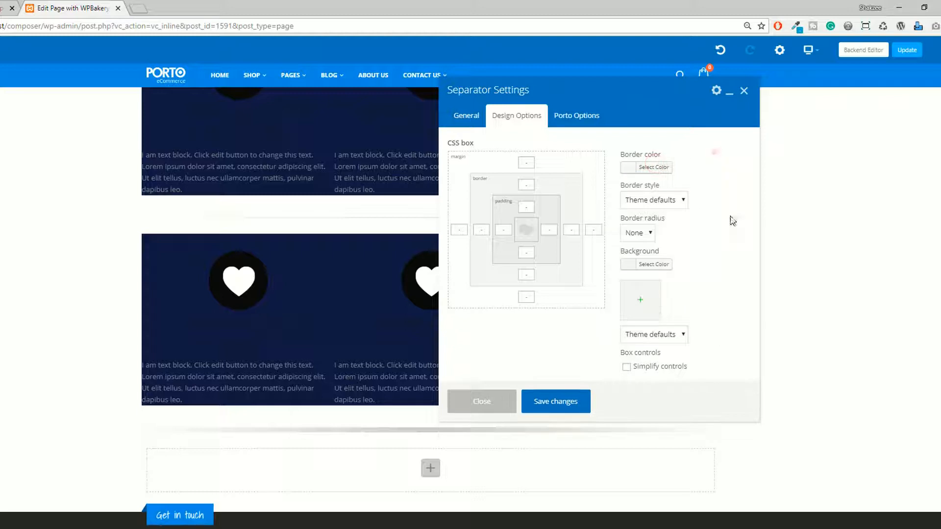
left_click(647, 238)
Examine the separator's Porto-specific options, including the available types.
left_click(579, 116)
left_click(481, 160)
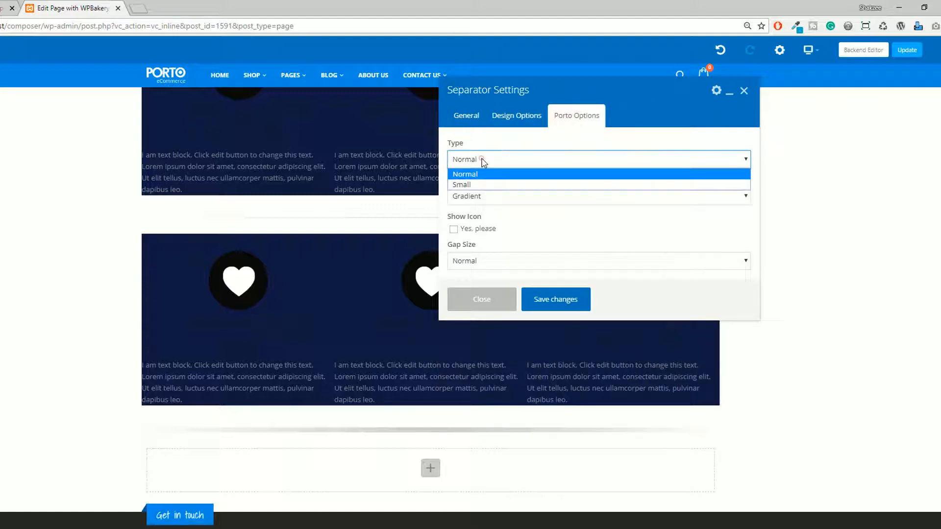
left_click(489, 147)
left_click(475, 195)
left_click(474, 191)
Recheck the separator's general settings and save the changes.
left_click(466, 117)
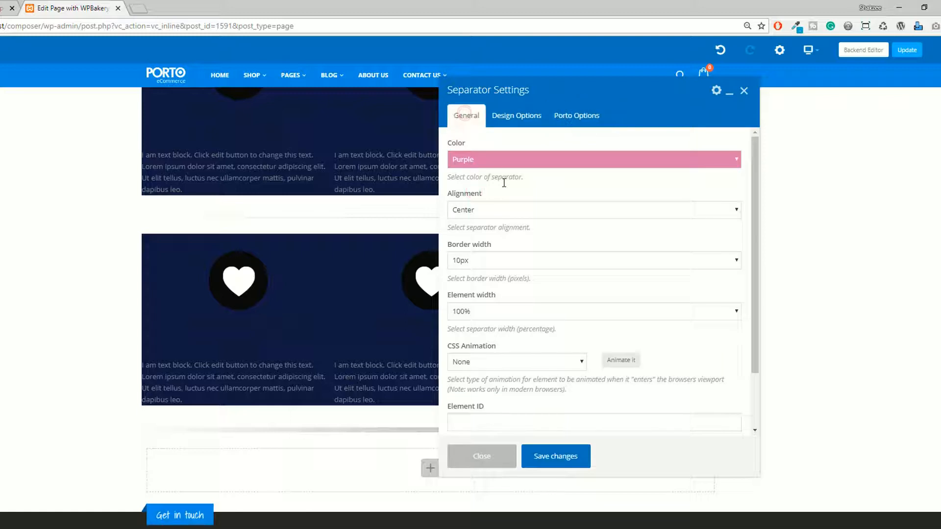
scroll(524, 266, "down", 3)
scroll(533, 289, "up", 3)
left_click(527, 456)
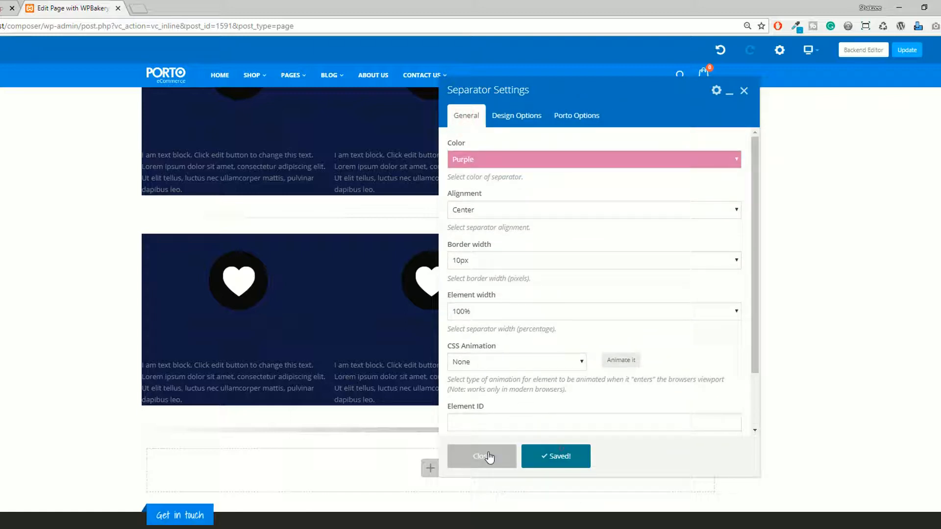
Examine the design options and general settings of the column that holds the new separator.
scroll(441, 373, "down", 2)
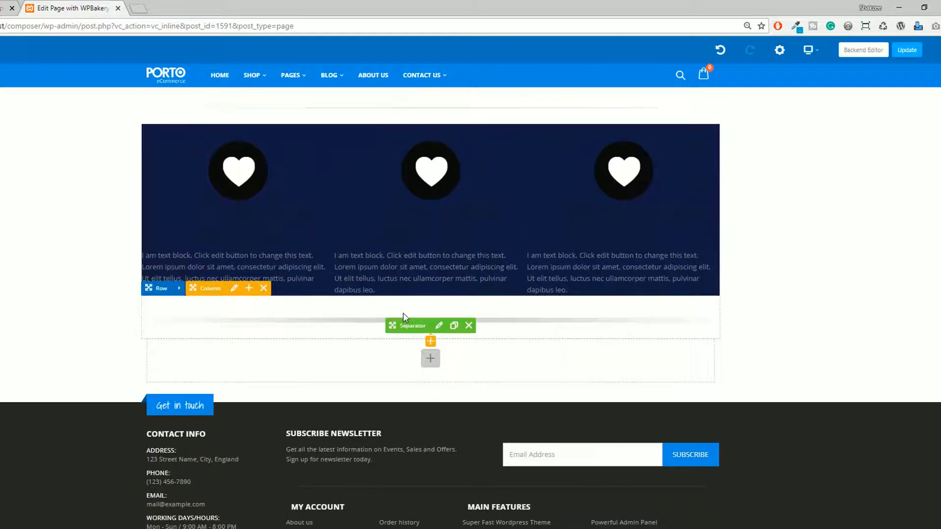
scroll(403, 315, "up", 3)
scroll(439, 464, "down", 1)
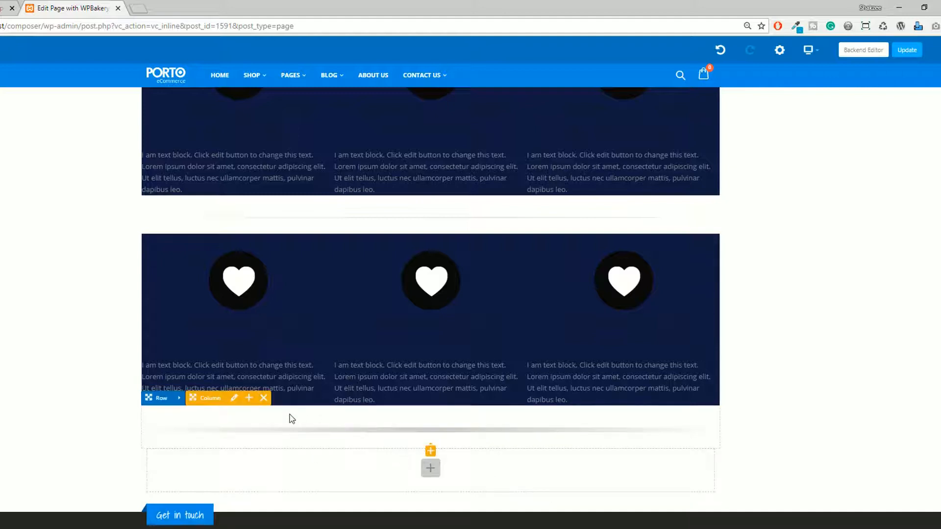
left_click(235, 399)
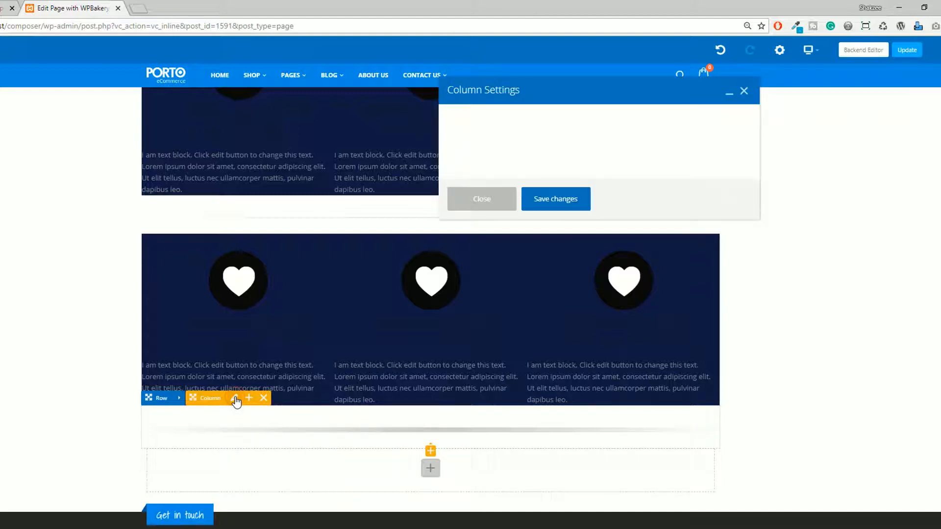
left_click(529, 119)
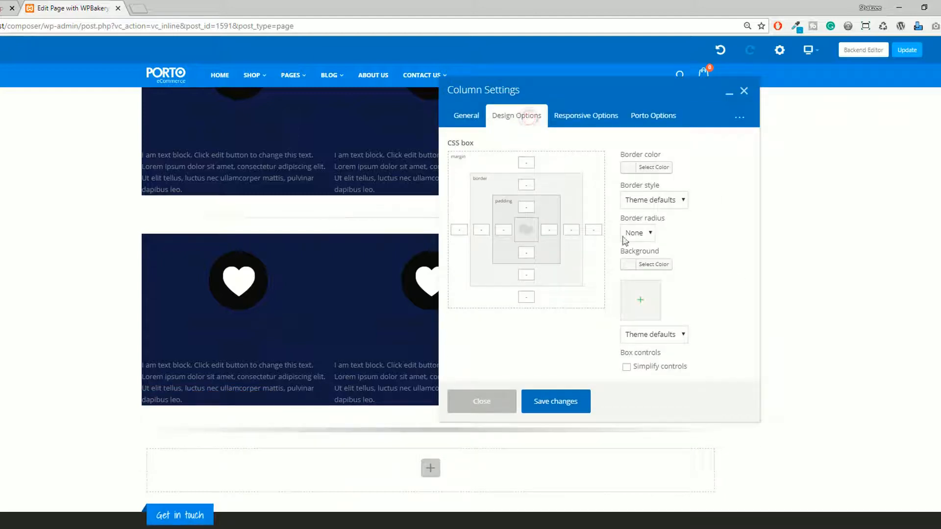
left_click(466, 122)
Examine the column's responsive options, including the available widths, and save the column settings.
left_click(587, 122)
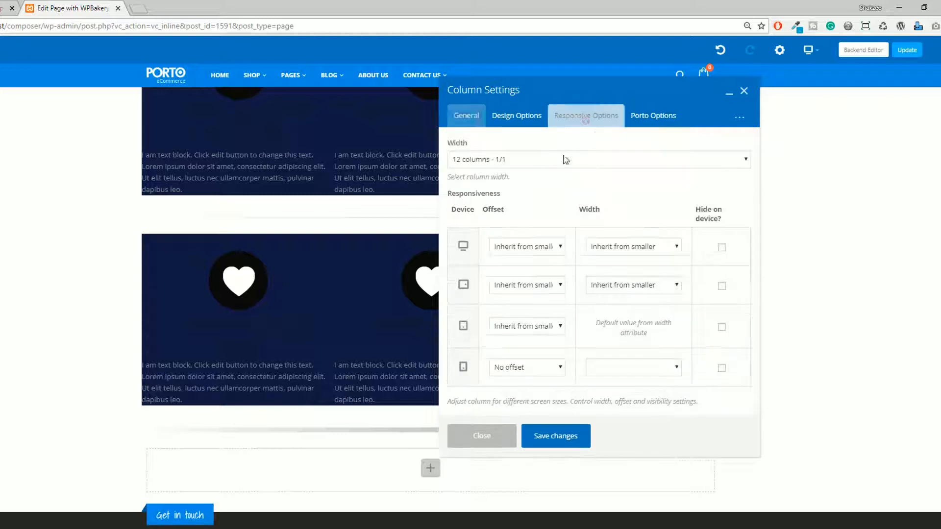
left_click(496, 166)
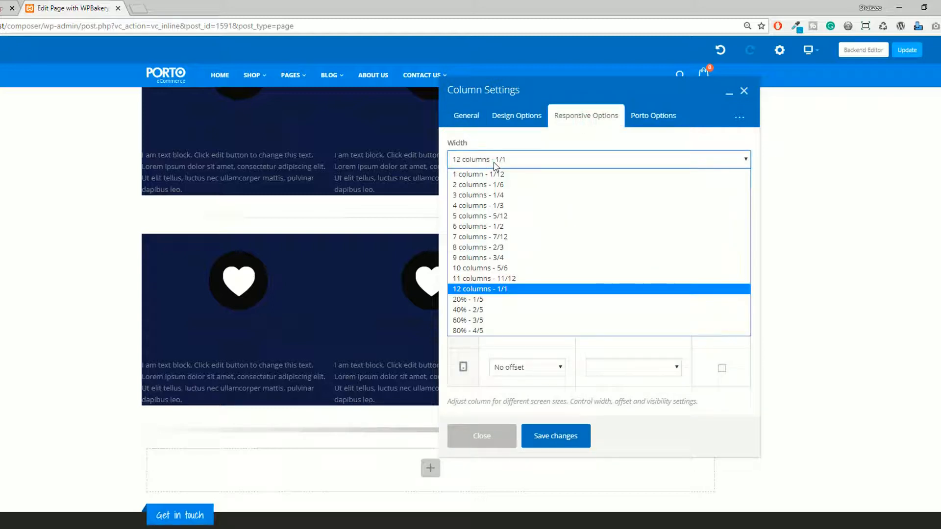
left_click(494, 165)
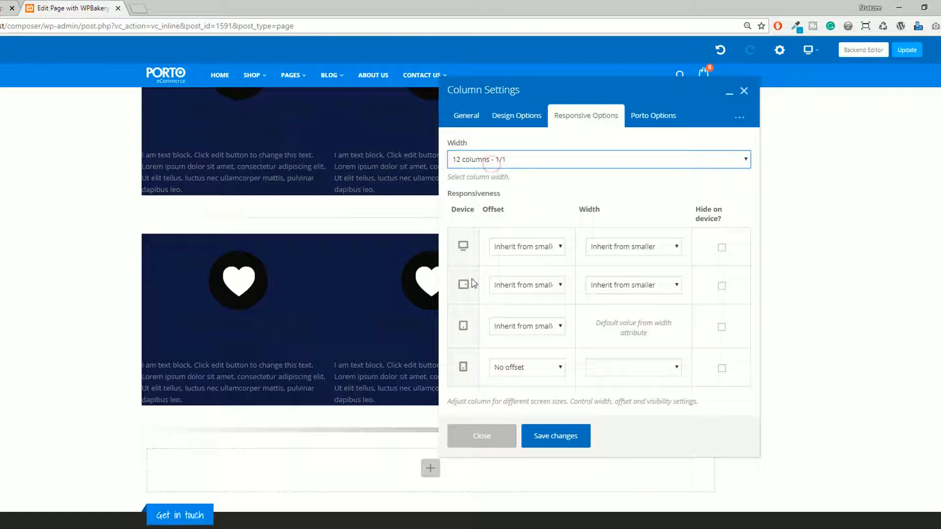
left_click(531, 440)
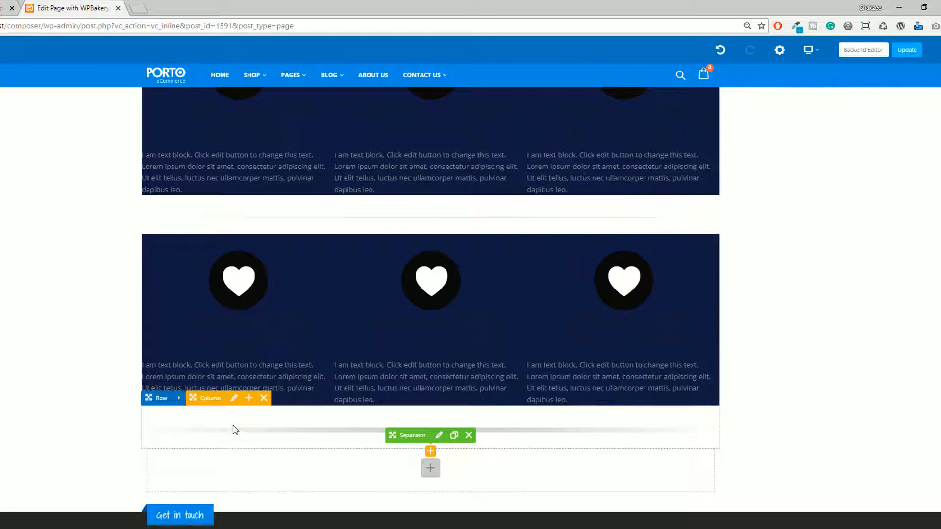
Search the elements for "heading" and add a Custom Heading below the new separator.
scroll(234, 430, "up", 3)
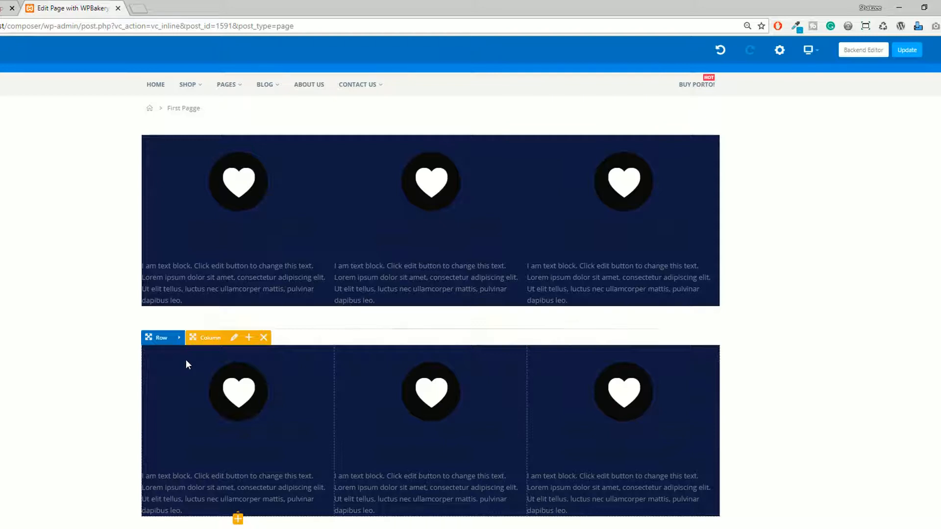
scroll(187, 365, "down", 3)
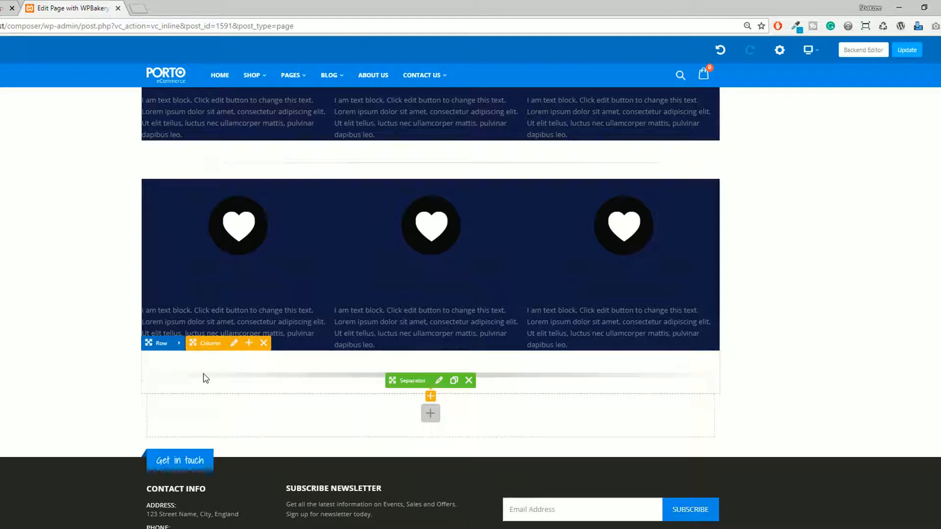
left_click(430, 396)
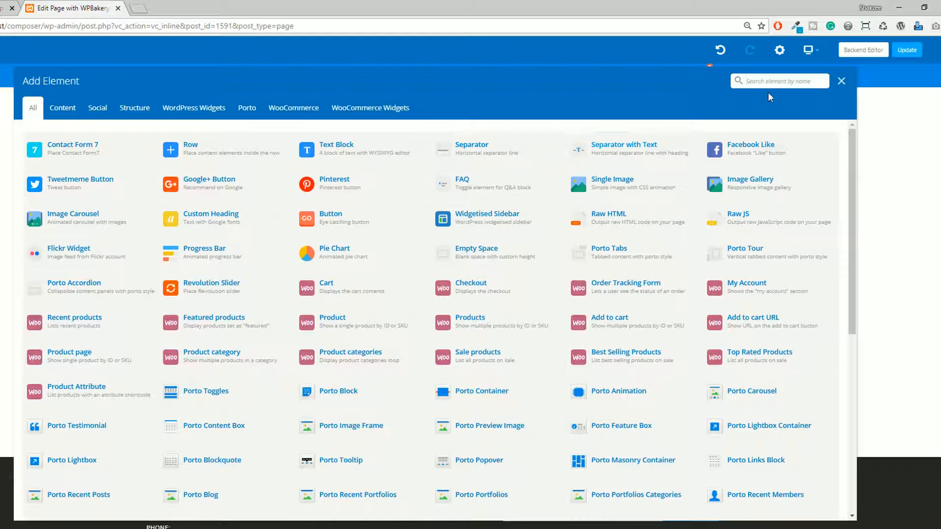
left_click(770, 81)
type("heading")
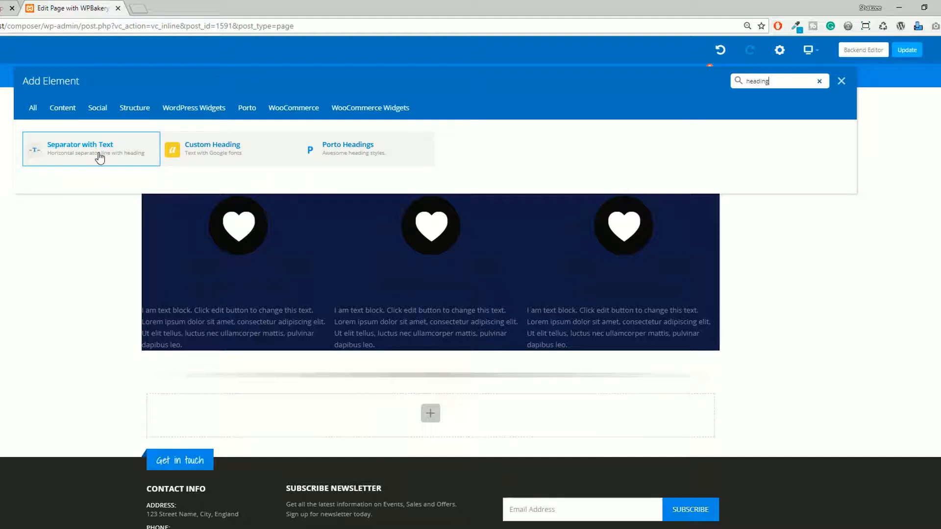
left_click(216, 153)
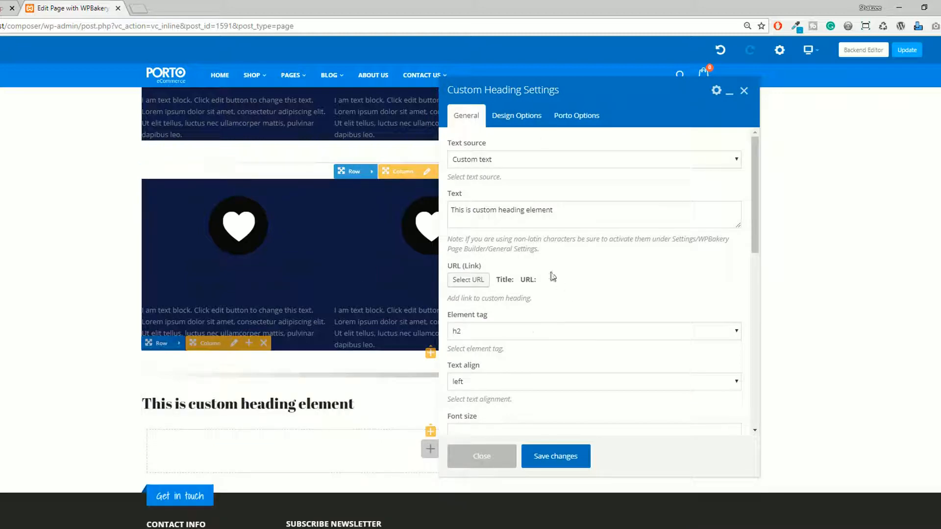
Try Post or Page Title as the custom heading's text source and switch it back to Custom text.
left_click(489, 160)
left_click(489, 160)
left_click(490, 161)
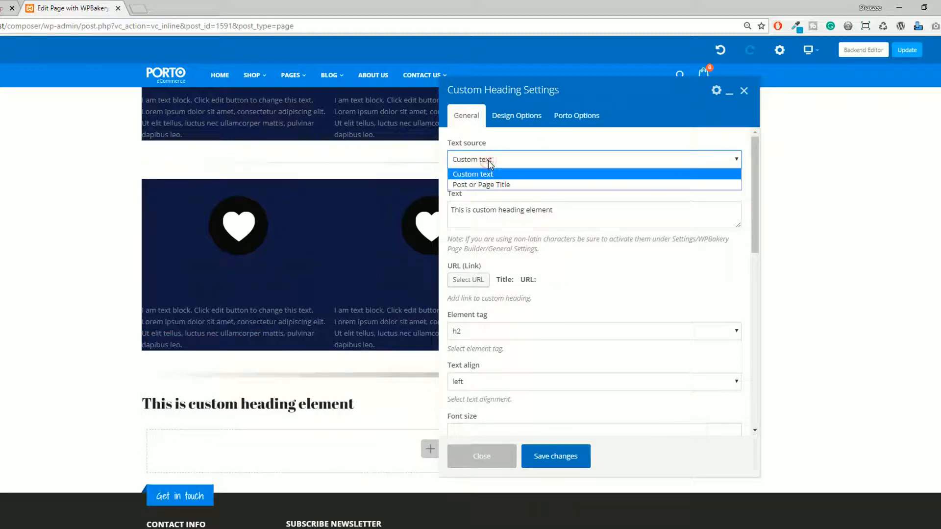
left_click(489, 161)
left_click(482, 162)
left_click(481, 185)
left_click(481, 159)
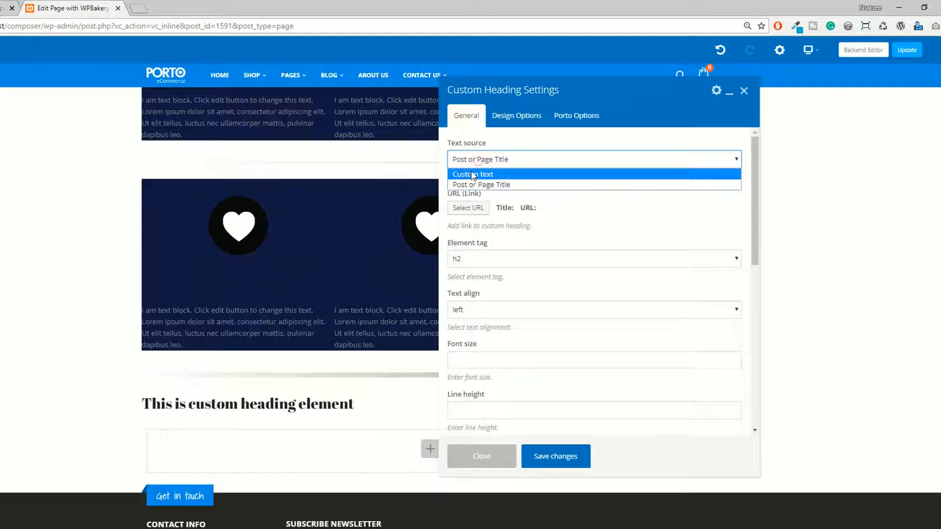
left_click(473, 175)
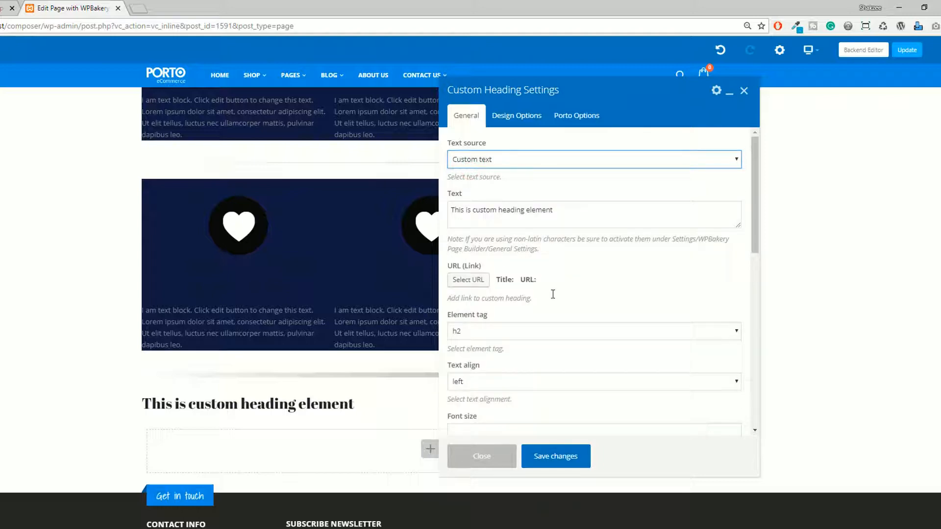
Set the custom heading's element tag to h1 and its text alignment to center.
scroll(525, 317, "down", 1)
left_click(474, 278)
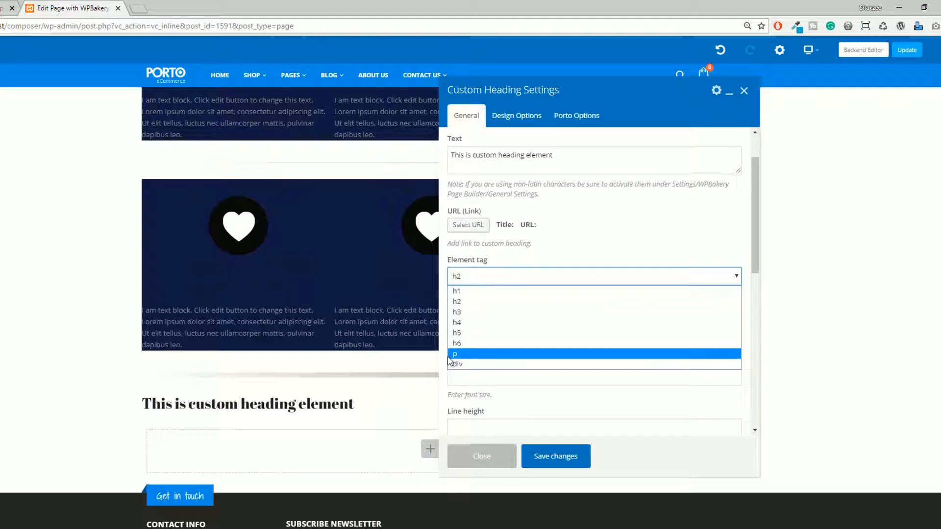
left_click(459, 292)
left_click(492, 328)
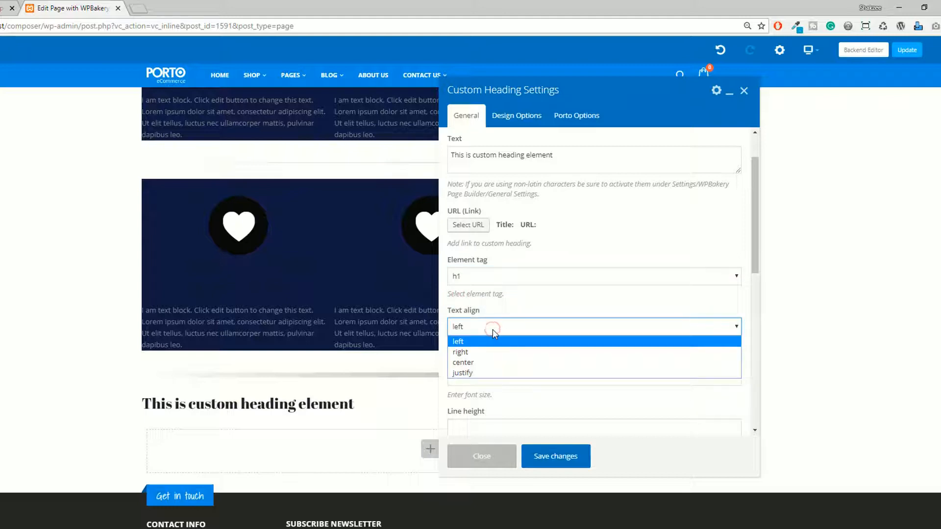
left_click(496, 363)
Set the custom heading's text color to red (#dd3333) and save the changes.
scroll(547, 335, "down", 2)
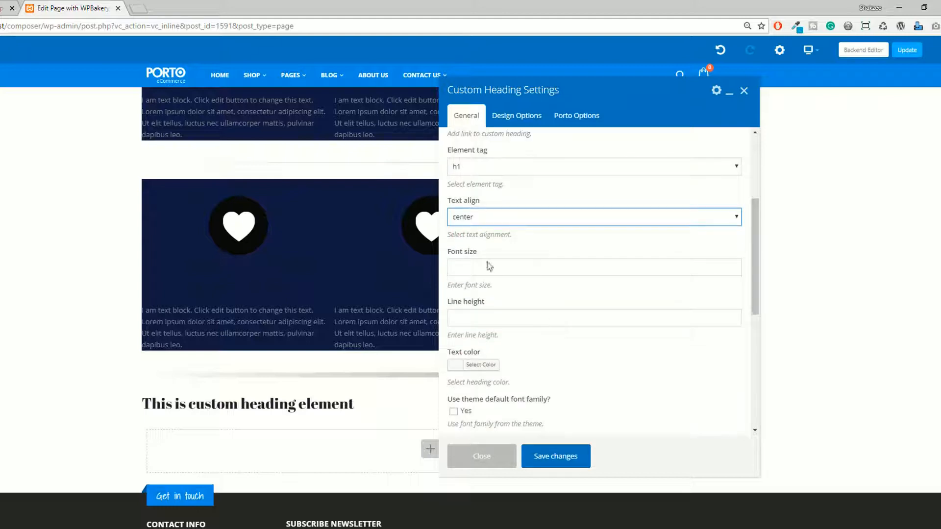
left_click(472, 269)
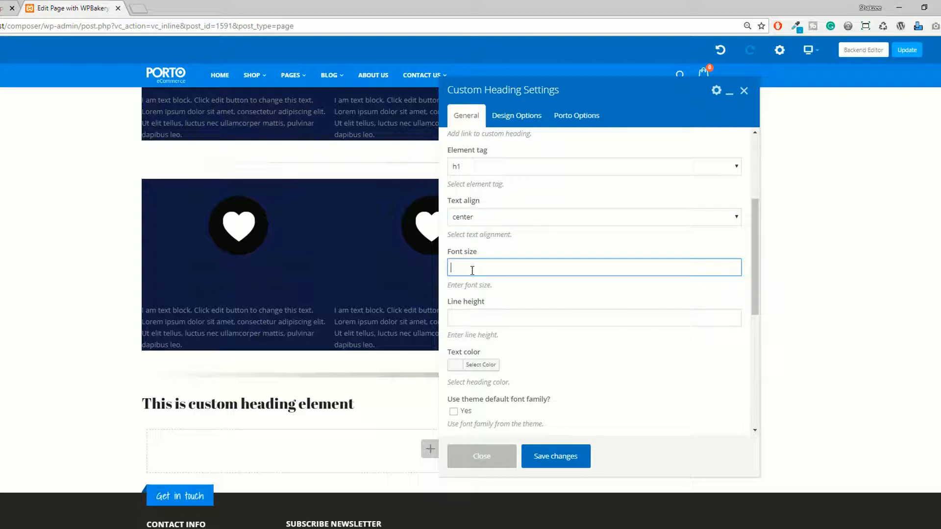
left_click(478, 317)
scroll(479, 314, "down", 2)
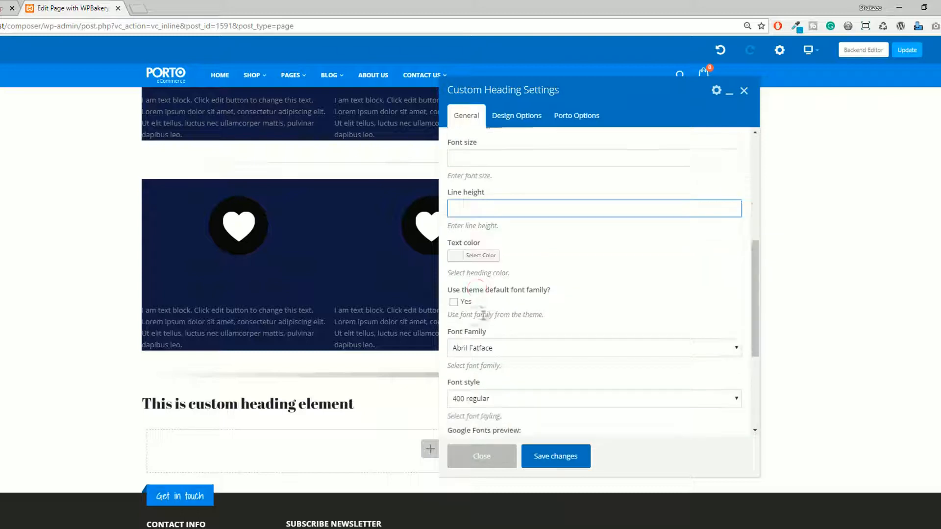
left_click(472, 259)
left_click(480, 368)
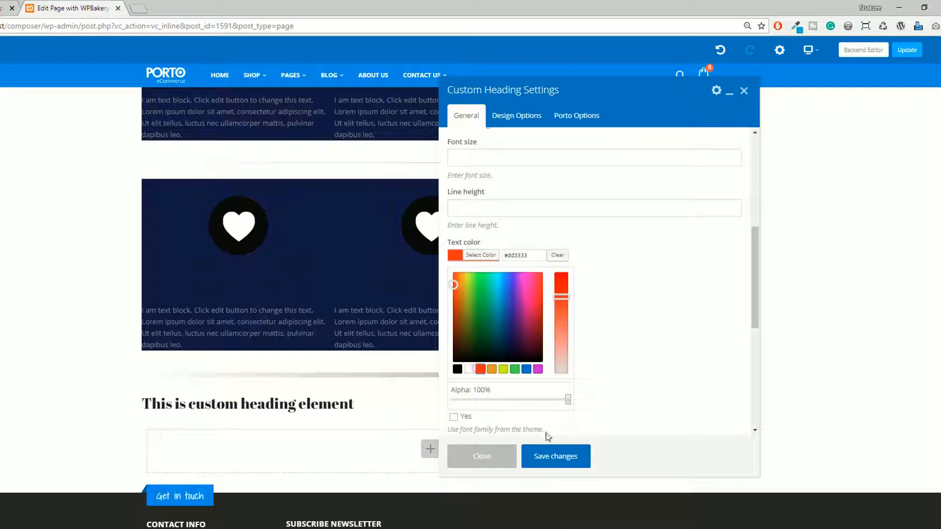
left_click(550, 454)
Examine the custom heading's font family, font style and CSS animation choices, and save the settings.
scroll(495, 308, "down", 1)
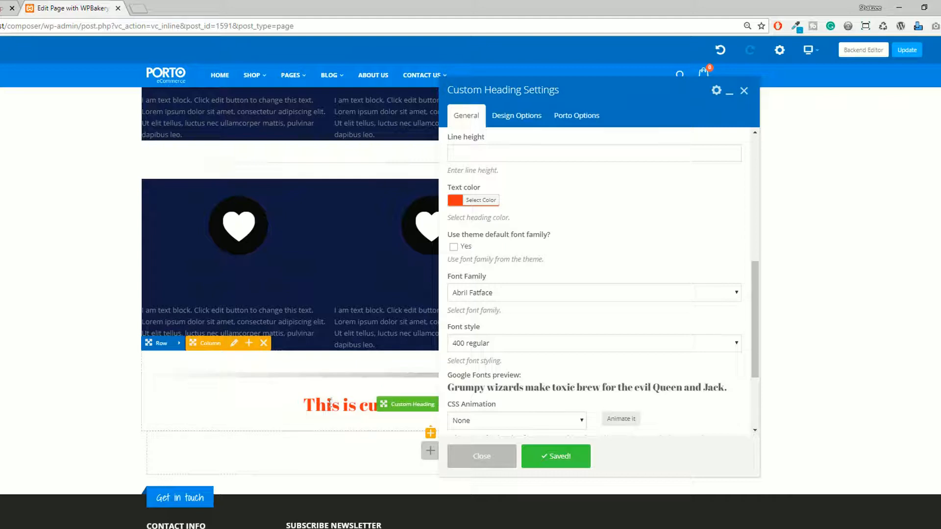
left_click(500, 294)
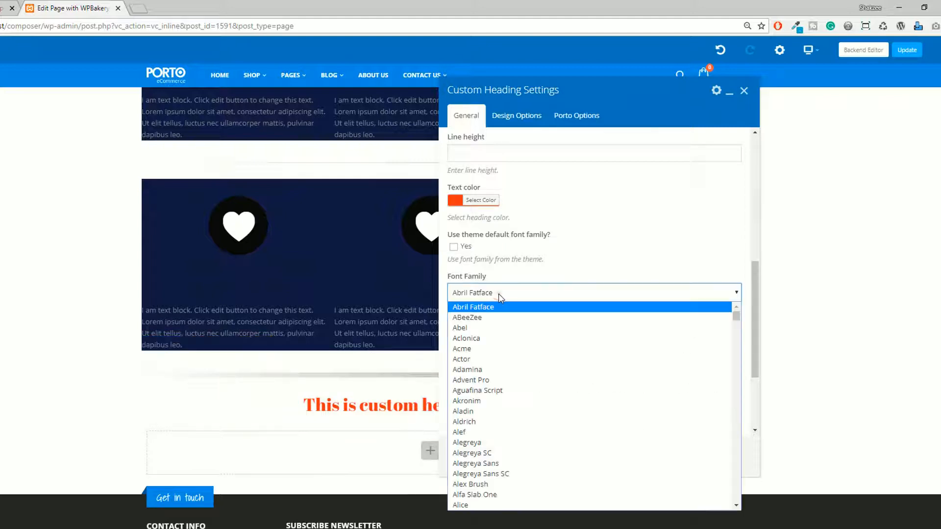
left_click(499, 293)
scroll(497, 292, "down", 1)
left_click(495, 290)
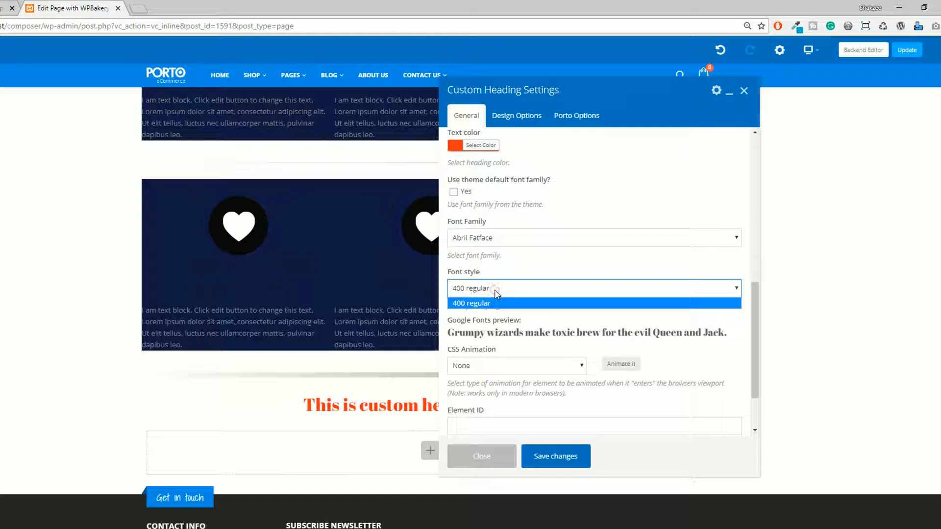
left_click(495, 290)
scroll(536, 264, "down", 1)
left_click(483, 297)
left_click(483, 299)
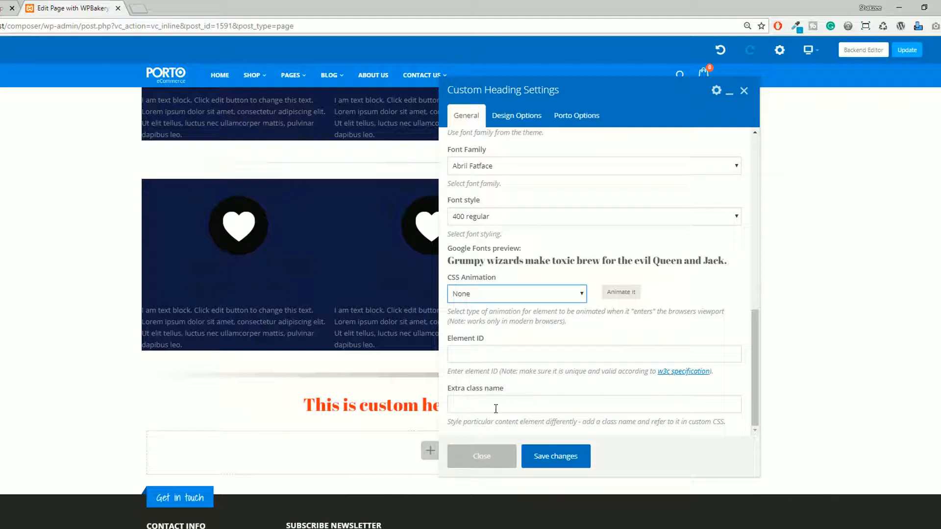
left_click(556, 456)
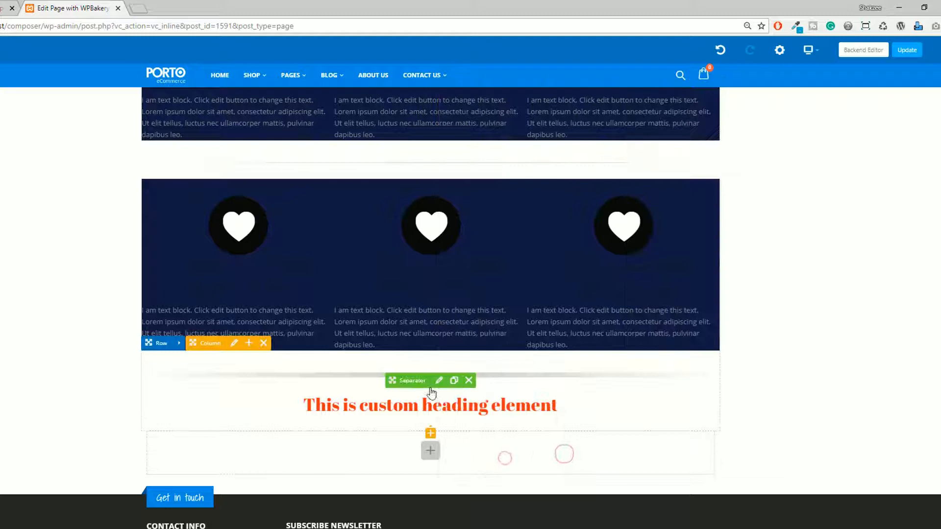
Add a Single Image element below the custom heading.
scroll(434, 395, "down", 1)
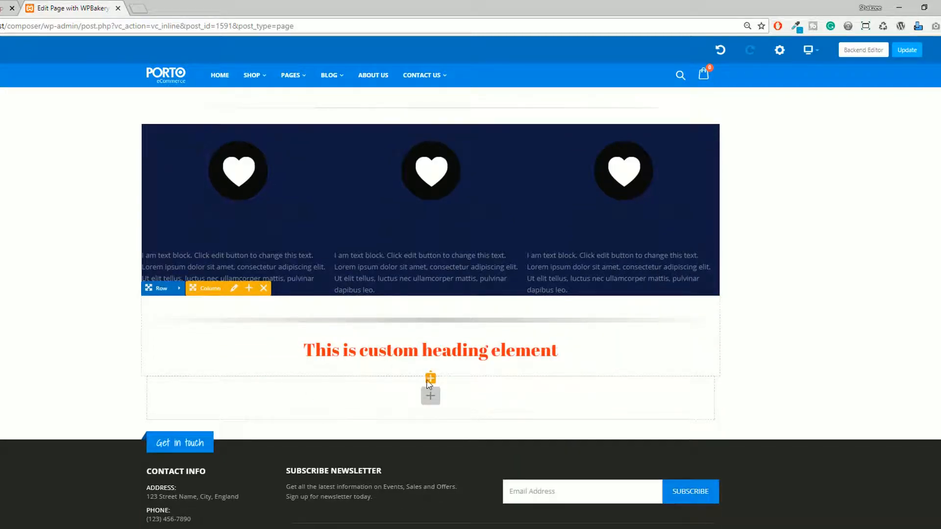
left_click(449, 326)
type("map")
key("BackSpace")
key("BackSpace")
key("BackSpace")
type("sin")
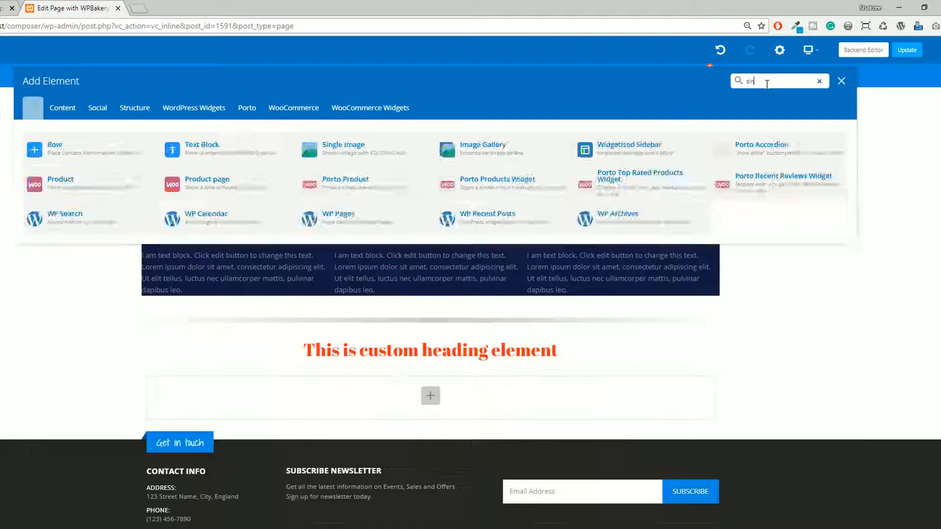
key("BackSpace")
key("BackSpace")
key("BackSpace")
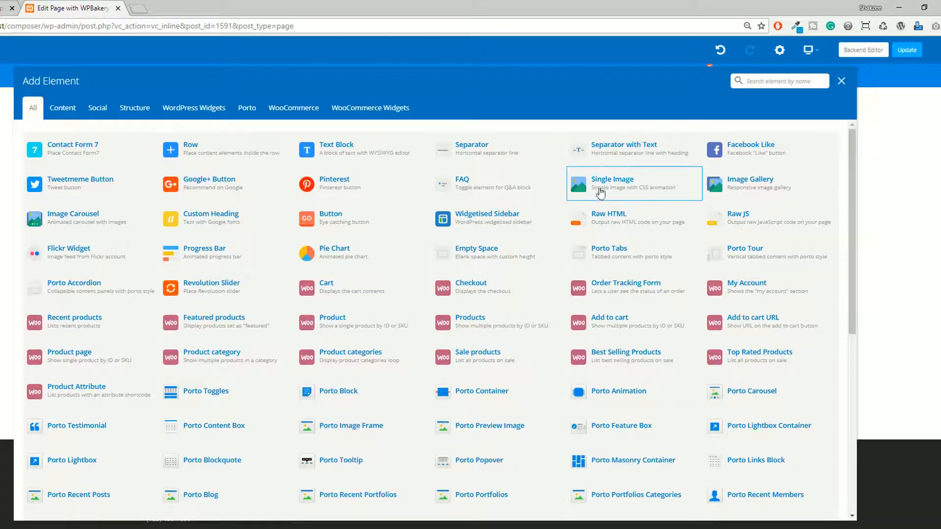
left_click(609, 183)
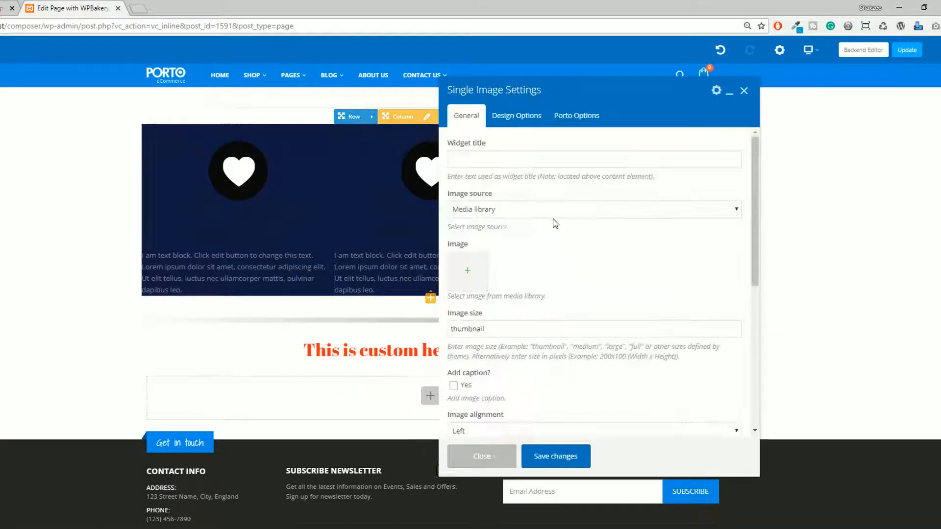
Examine the single image's general settings and image source choices, keeping Media library as the source.
scroll(508, 324, "down", 2)
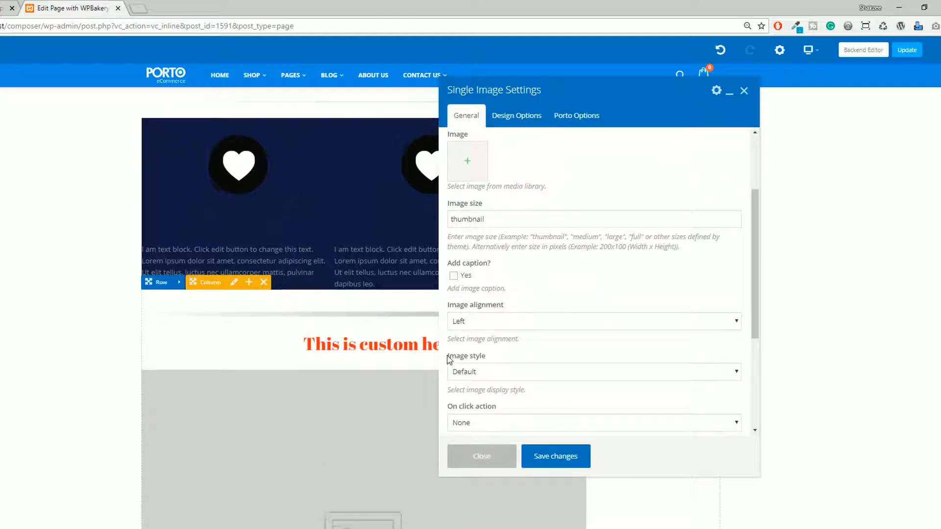
scroll(535, 308, "up", 2)
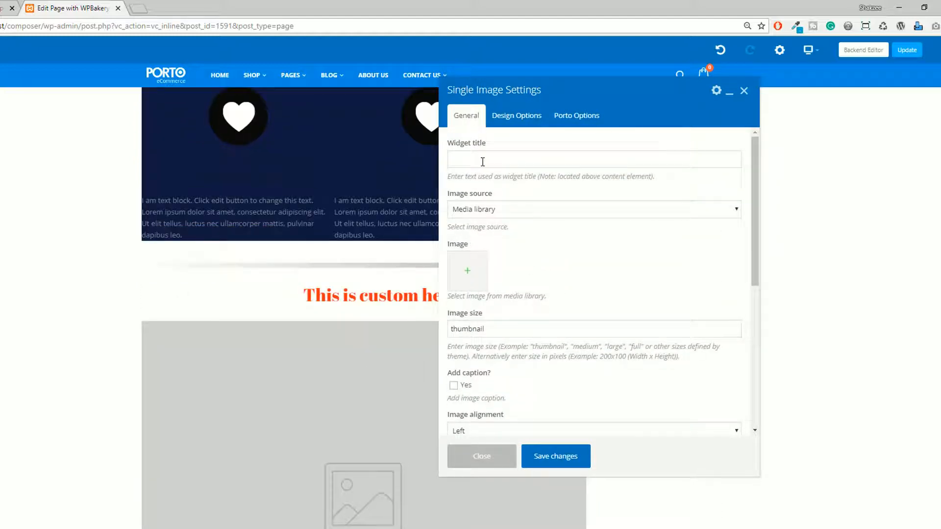
left_click(503, 211)
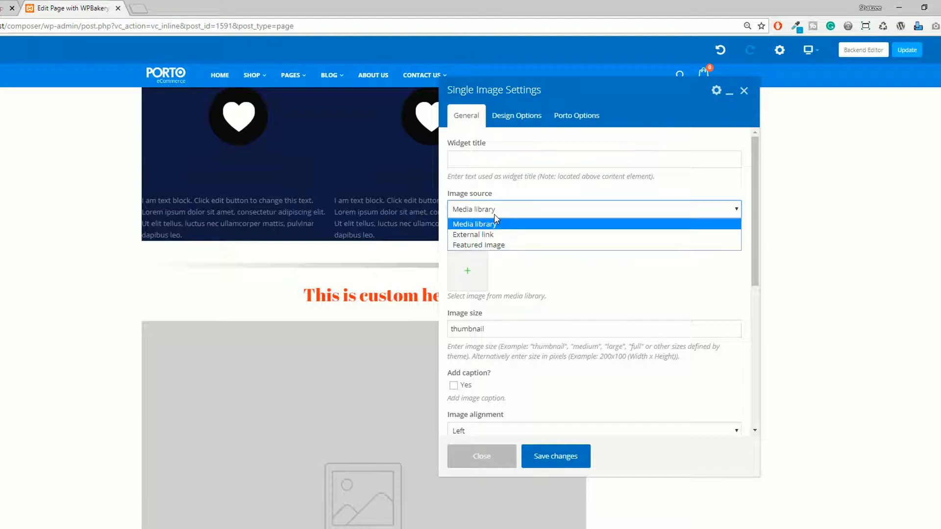
left_click(490, 224)
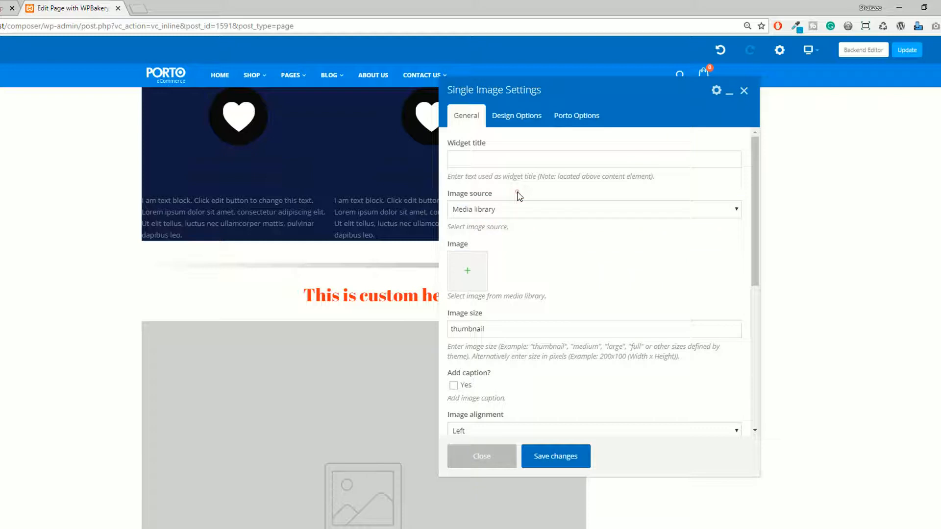
Compare the External link and Featured Image source options for the single image, and return the image source to Media library.
left_click(485, 213)
left_click(474, 234)
left_click(475, 256)
left_click(481, 210)
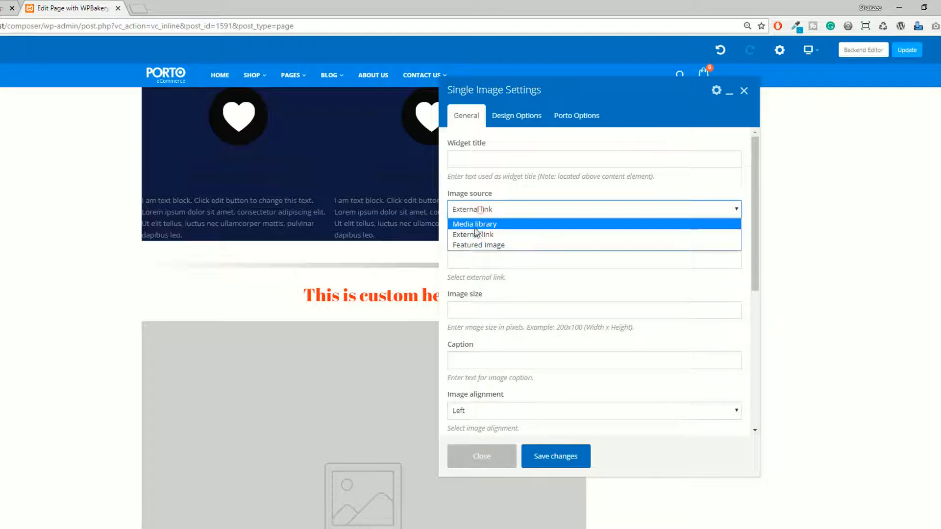
left_click(473, 245)
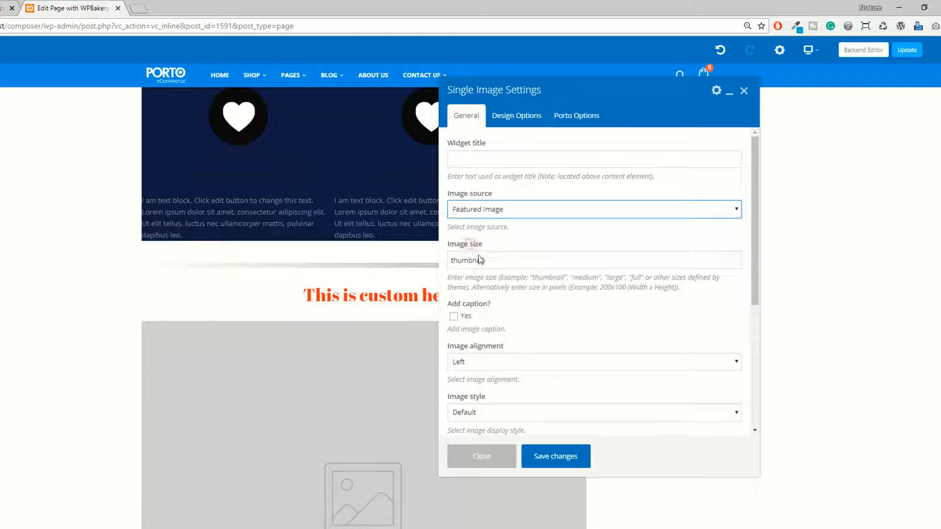
left_click(479, 212)
left_click(470, 225)
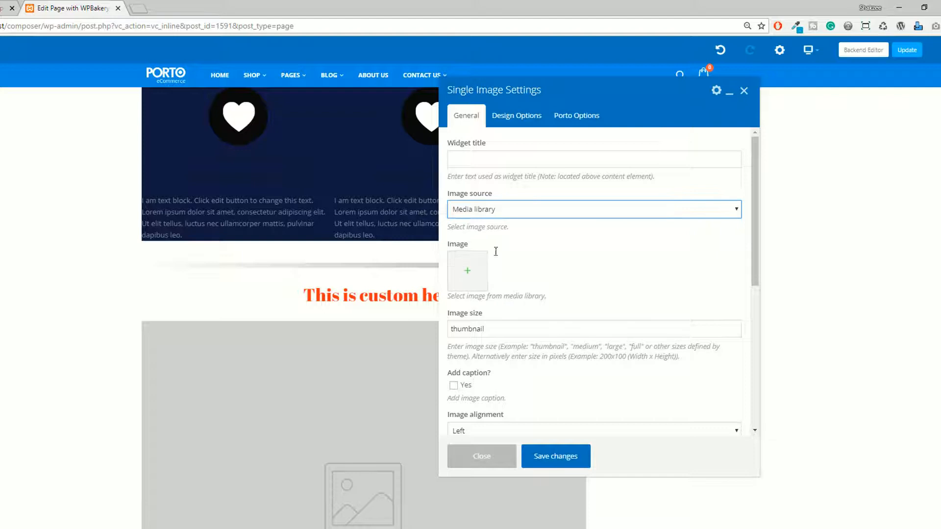
Choose the photo of the woman in sunglasses on a blue background from the media library for the single image.
left_click(474, 272)
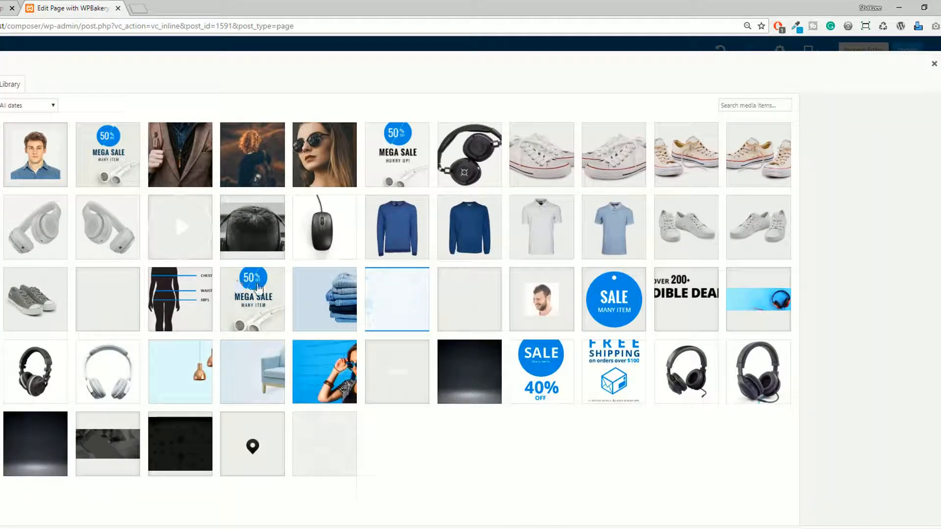
left_click(292, 353)
left_click(356, 342)
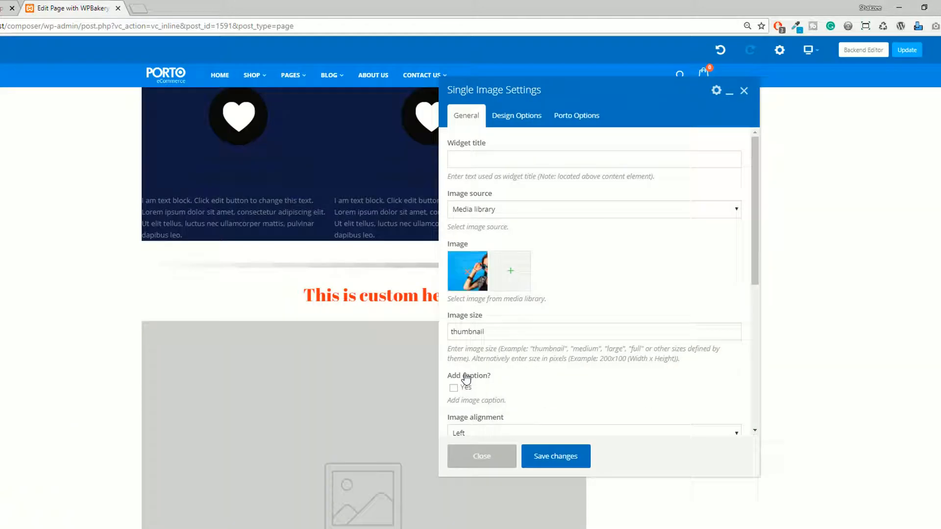
double_click(463, 336)
left_click(463, 336)
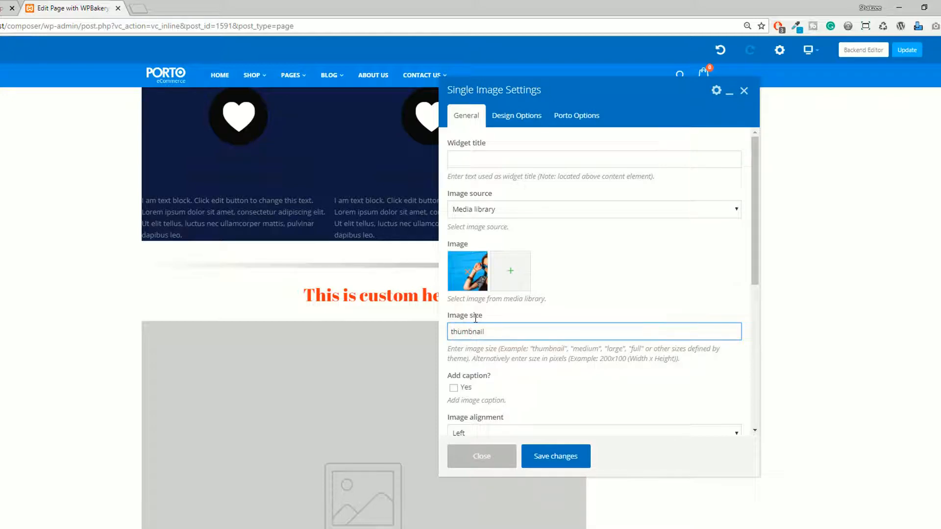
Try the Center and Right image alignments and set the alignment back to Left.
scroll(473, 314, "down", 2)
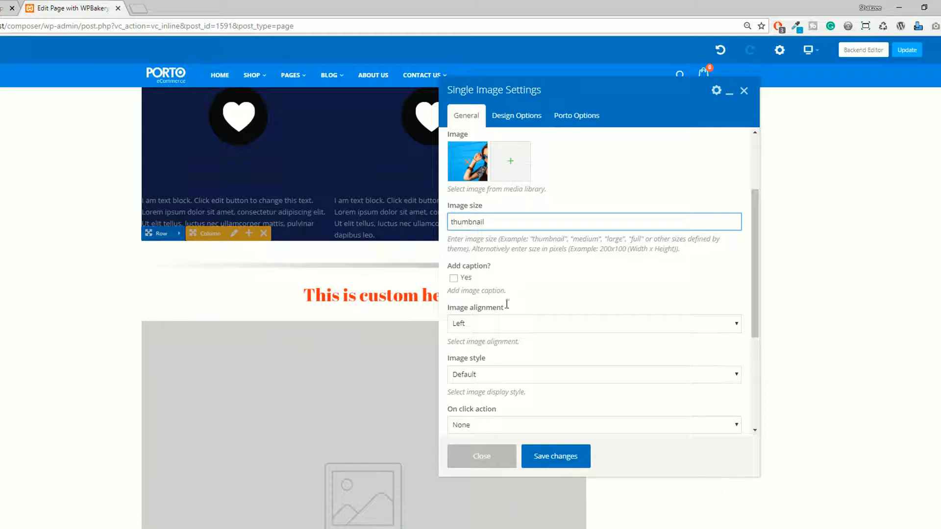
left_click(476, 324)
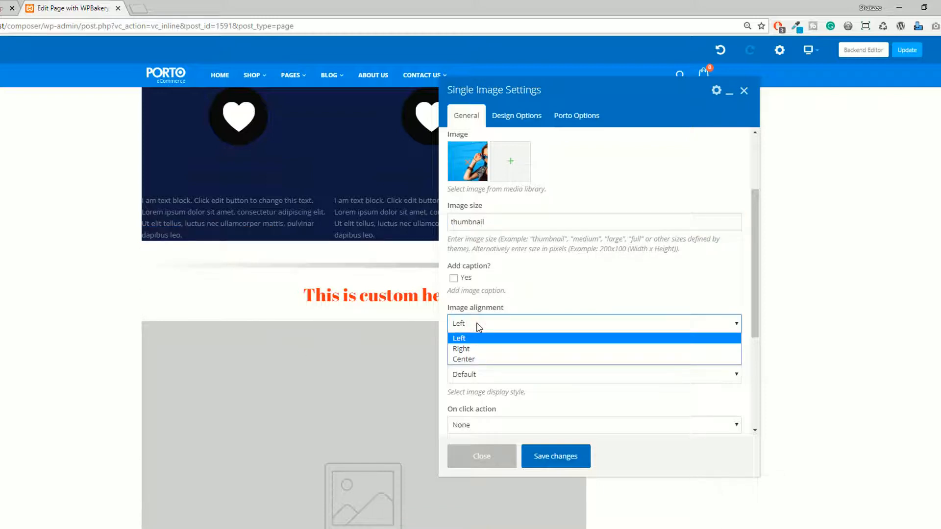
left_click(463, 359)
left_click(468, 325)
left_click(466, 349)
left_click(466, 324)
left_click(466, 338)
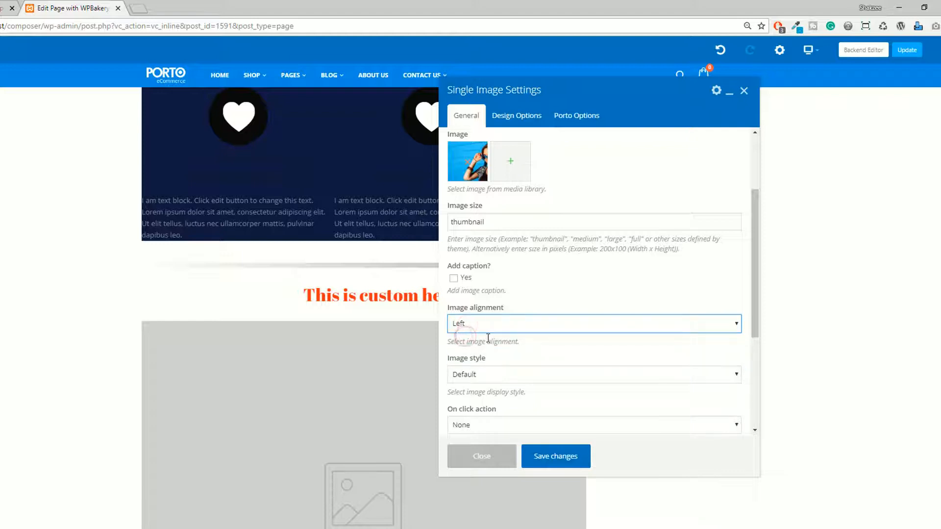
Examine the single image's style and on-click action choices, and the CSS animation, element ID and extra class name settings.
left_click(468, 378)
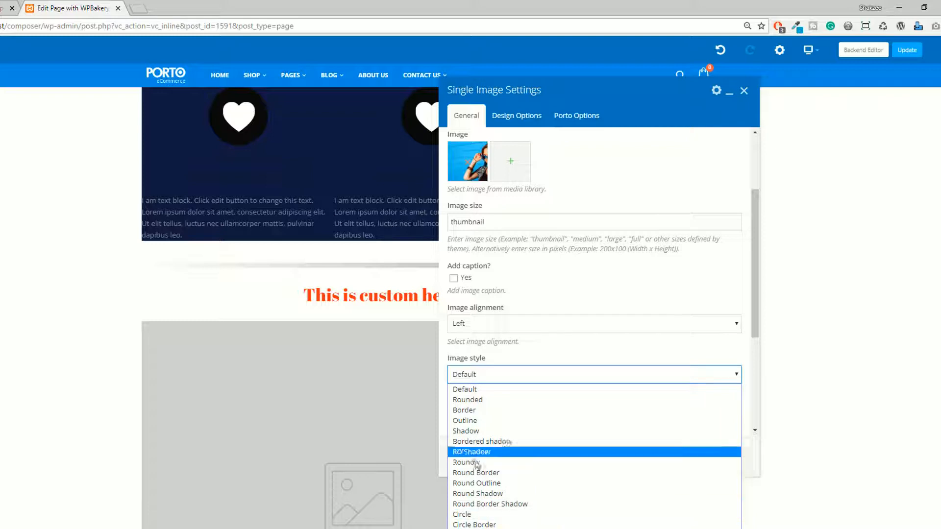
left_click(560, 301)
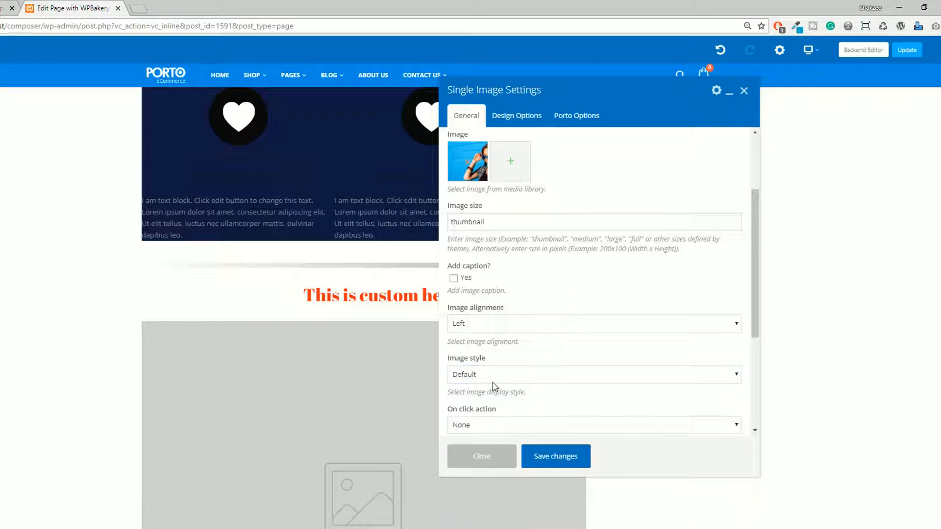
scroll(495, 387, "down", 1)
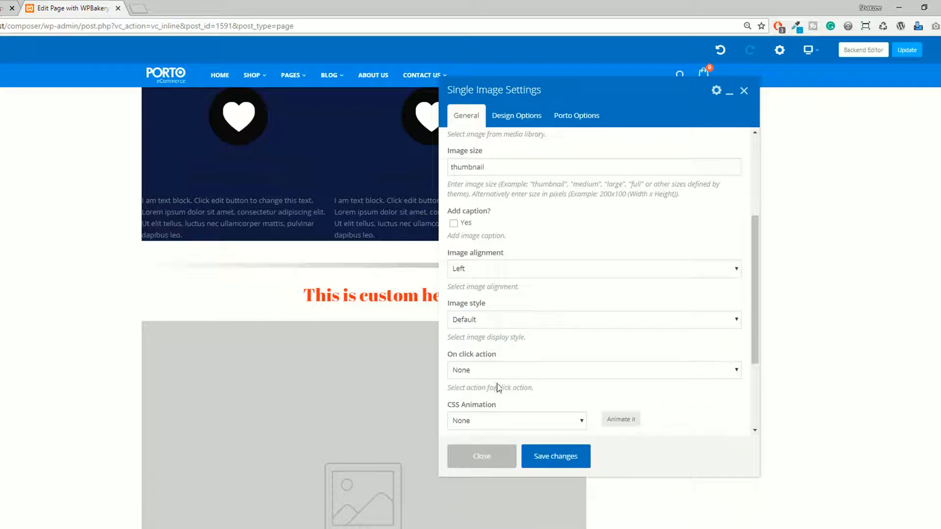
left_click(475, 372)
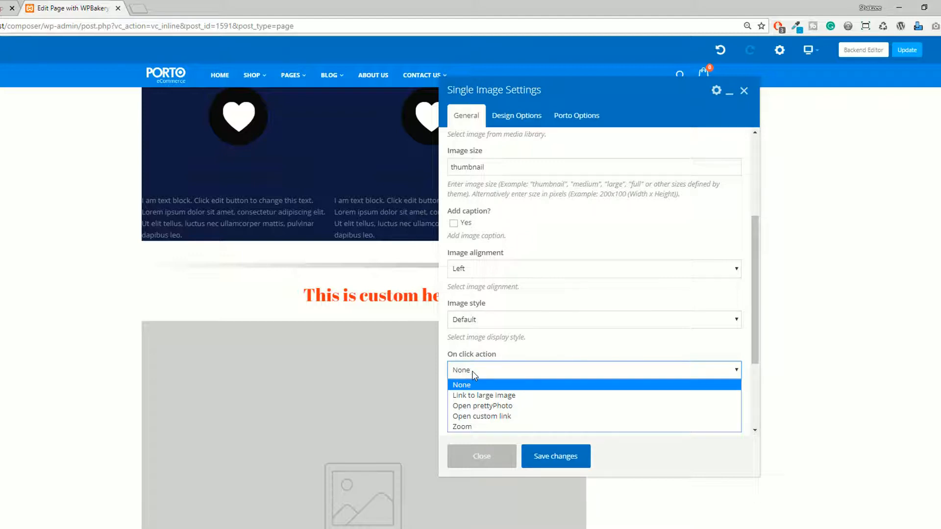
left_click(554, 346)
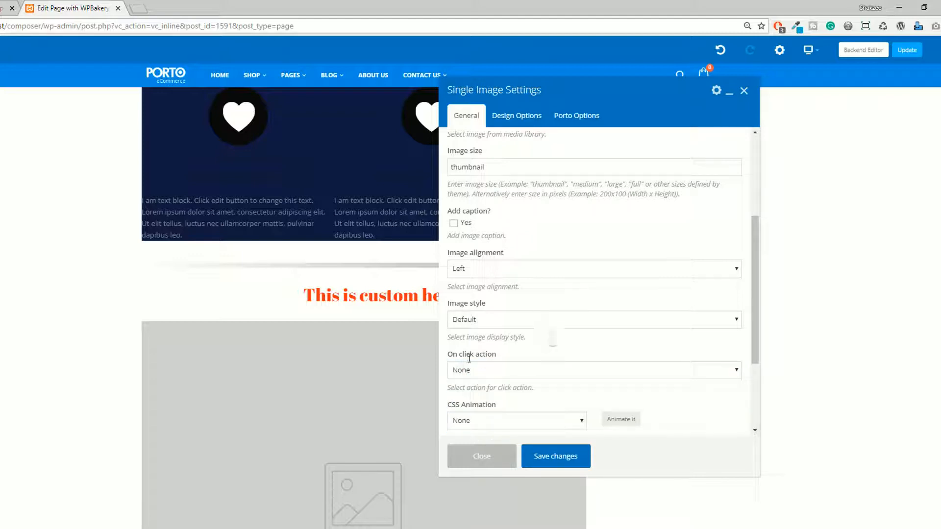
scroll(522, 370, "down", 2)
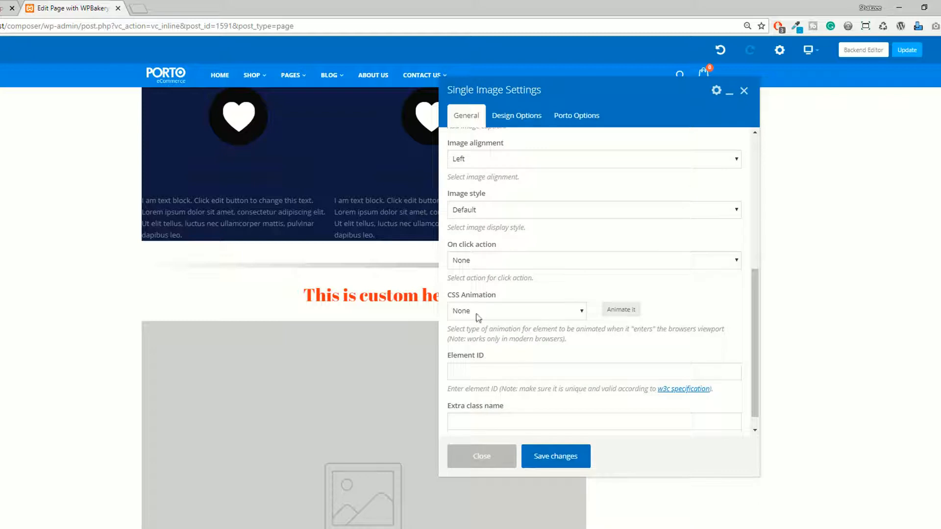
left_click(485, 369)
left_click(528, 410)
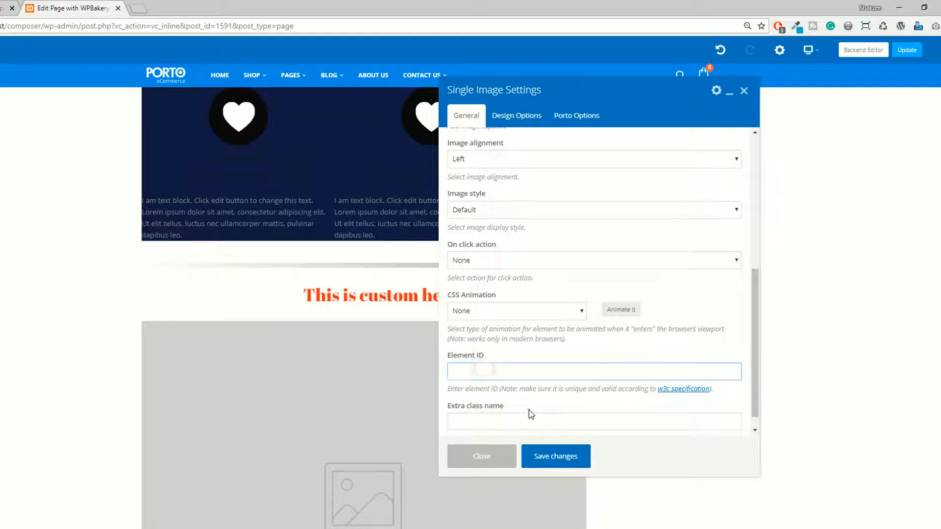
scroll(492, 415, "up", 4)
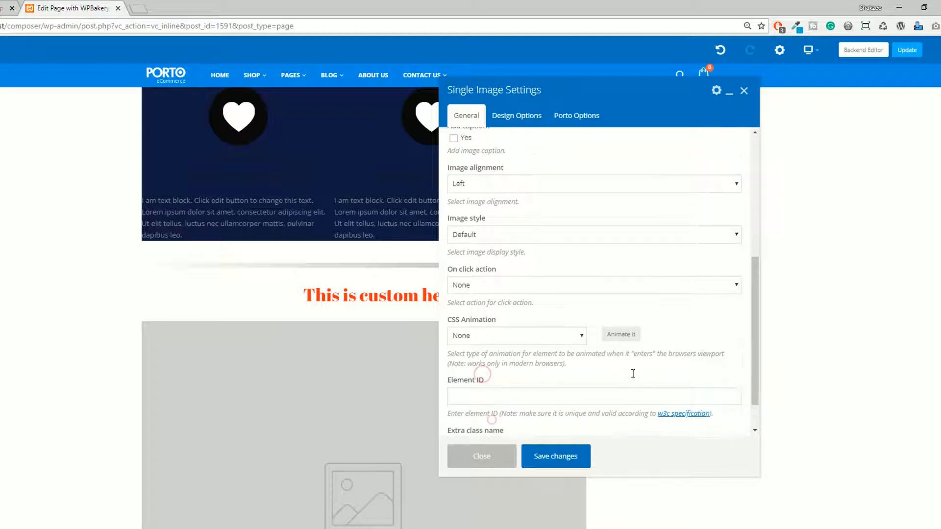
scroll(517, 367, "down", 2)
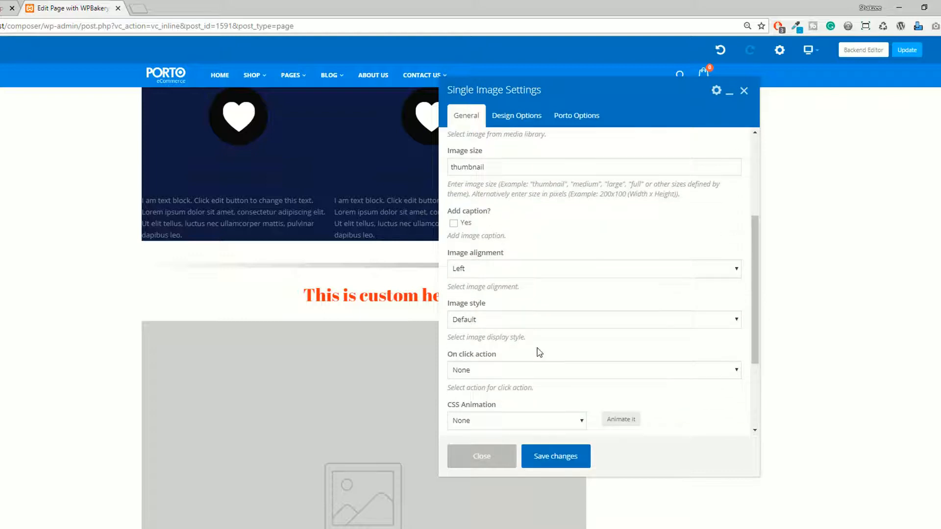
scroll(532, 338, "up", 2)
Save the single image settings and close them to view the placed image on the page.
left_click(559, 458)
left_click(500, 463)
scroll(422, 380, "down", 2)
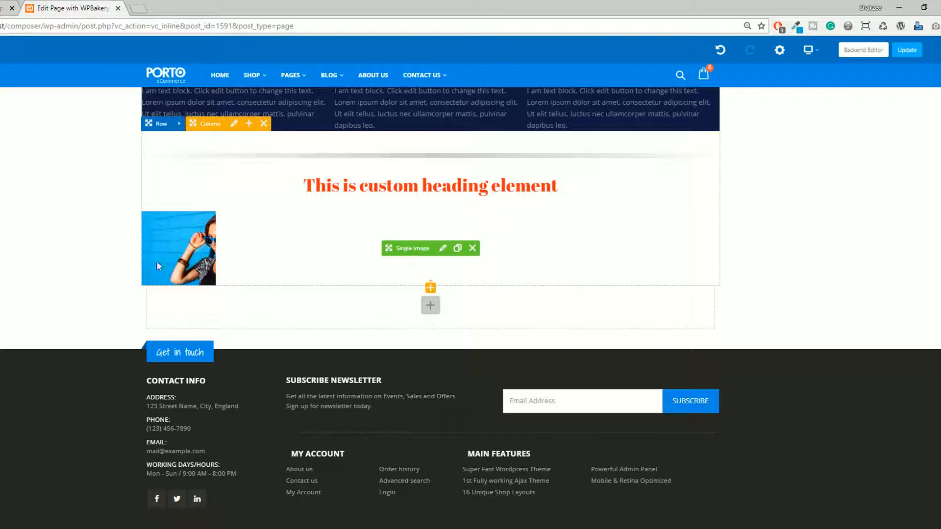
Set the single image's size to medium and save the changes.
left_click(443, 249)
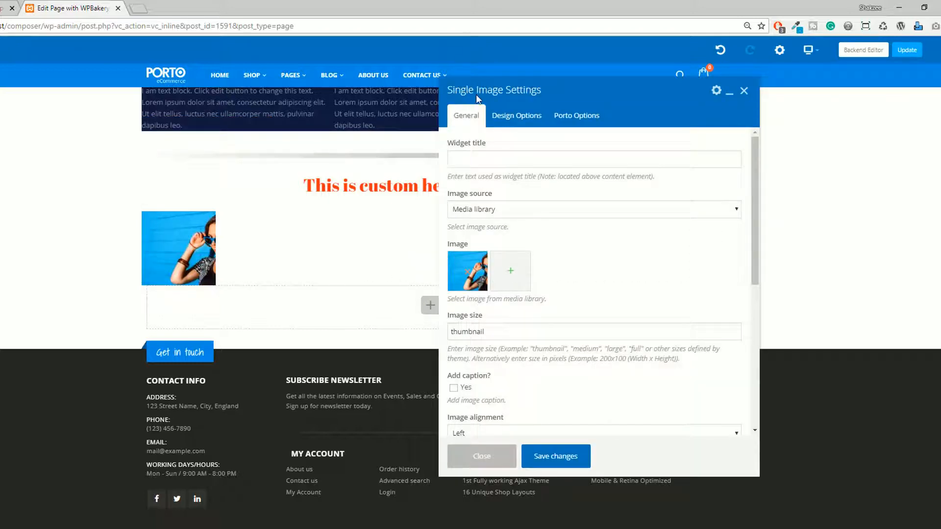
scroll(485, 283, "down", 2)
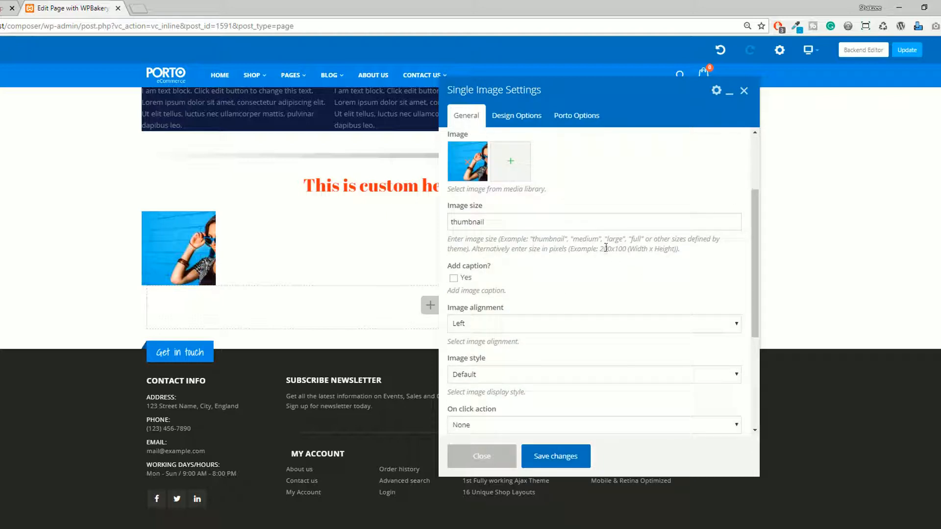
double_click(581, 240)
key("ctrl+c")
double_click(500, 222)
key("ctrl+v")
left_click(549, 450)
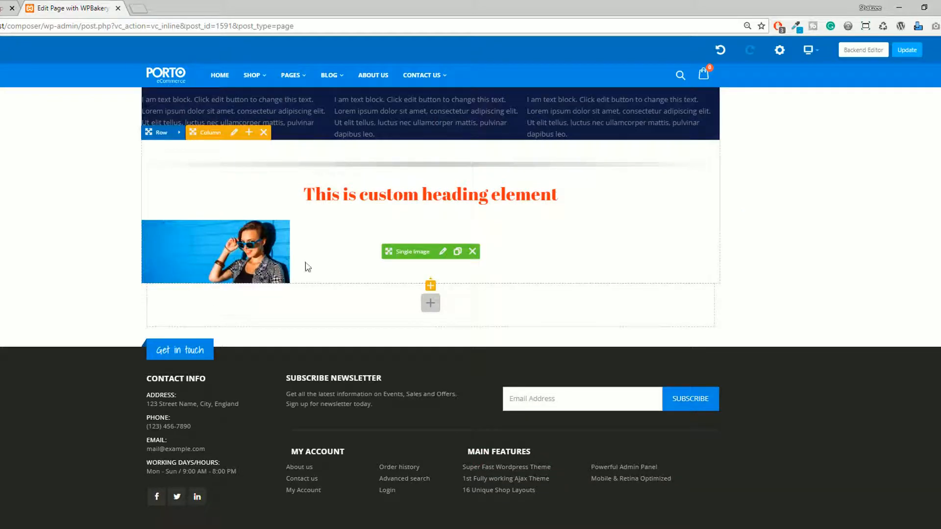
Set the single image's size to large, save the changes and close the settings.
left_click(442, 252)
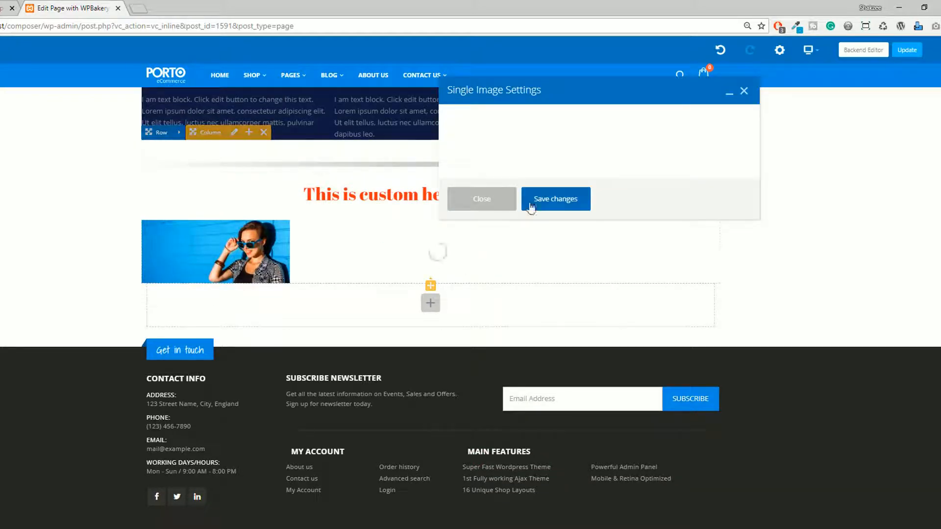
scroll(599, 289, "down", 2)
double_click(618, 246)
double_click(615, 239)
double_click(463, 222)
type("large")
left_click(555, 456)
left_click(482, 456)
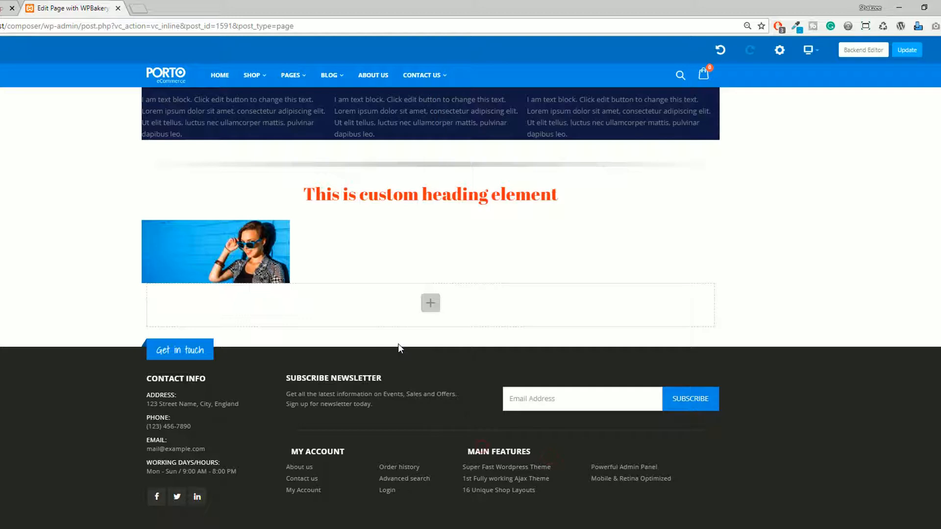
Set the single image's size to full, save the changes and close the settings.
left_click(443, 303)
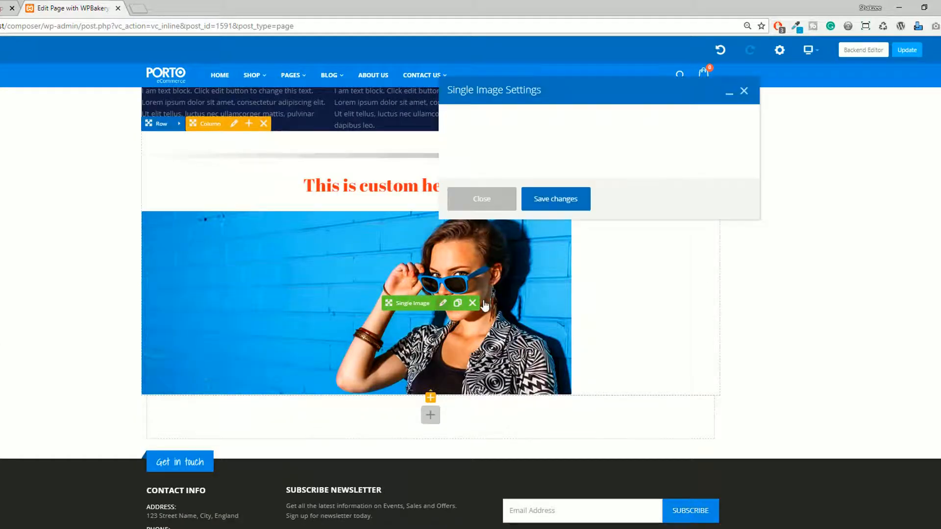
scroll(632, 241, "down", 3)
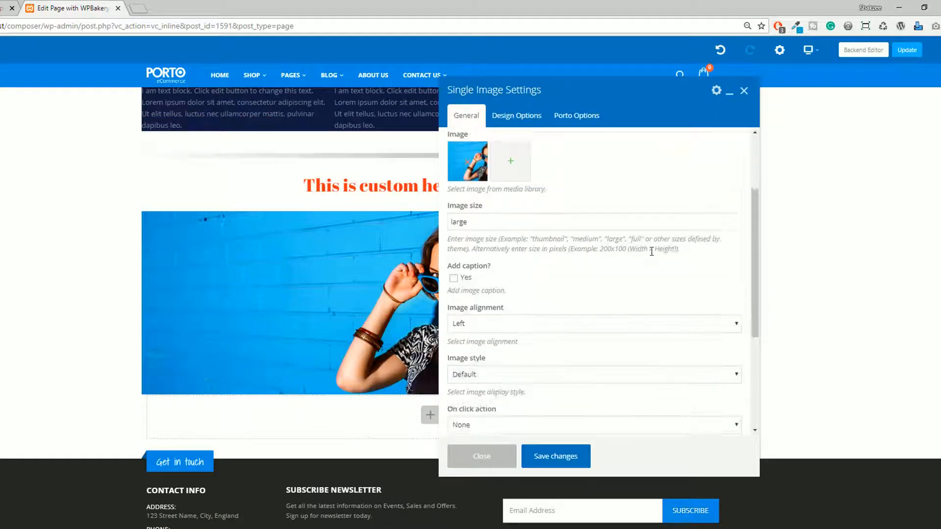
key("ctrl+c")
double_click(523, 227)
key("ctrl+v")
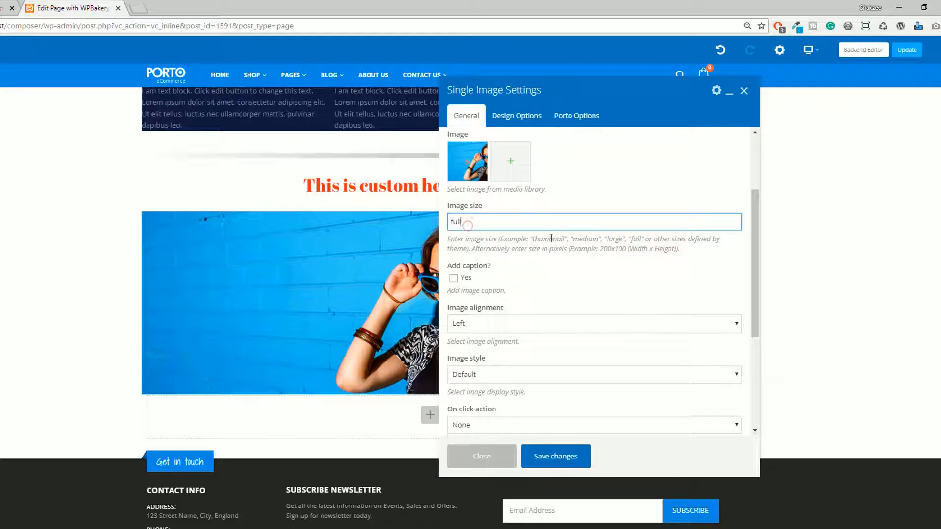
left_click(548, 456)
left_click(504, 462)
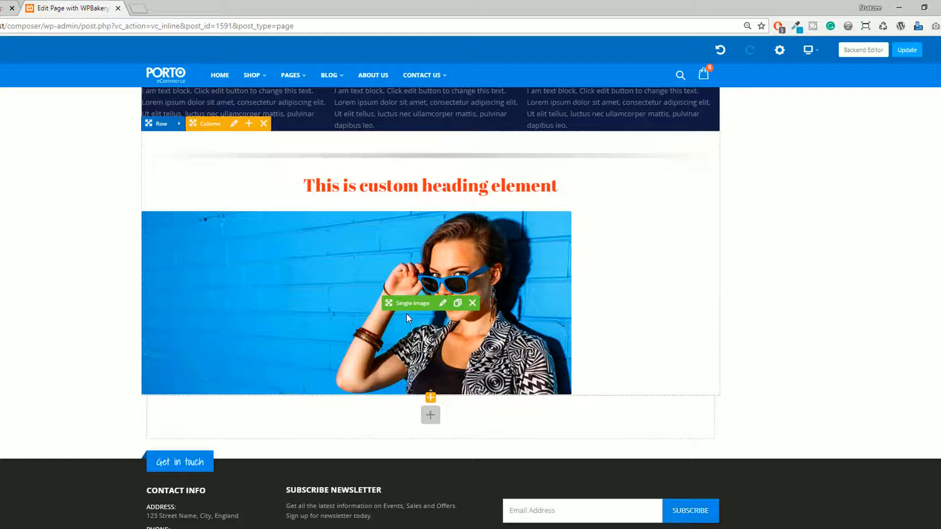
left_click(443, 303)
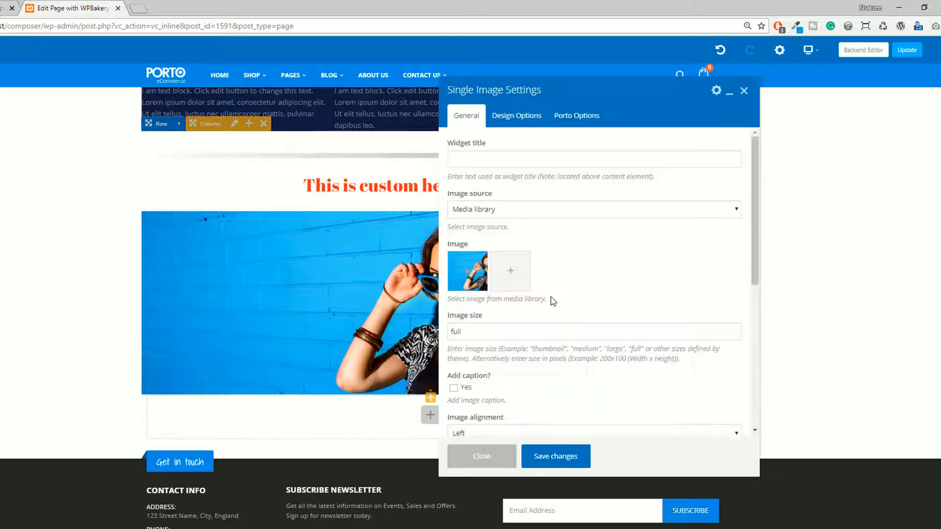
left_click(744, 90)
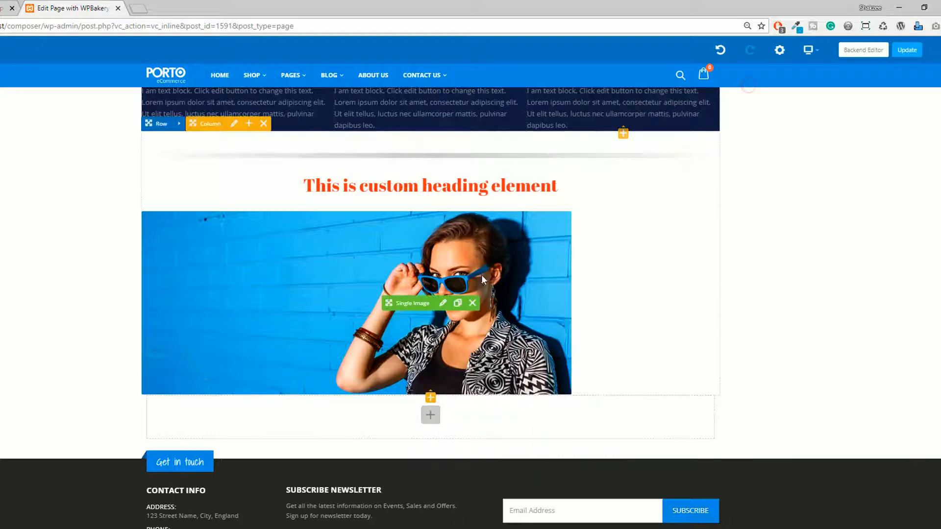
scroll(481, 275, "down", 2)
left_click(431, 414)
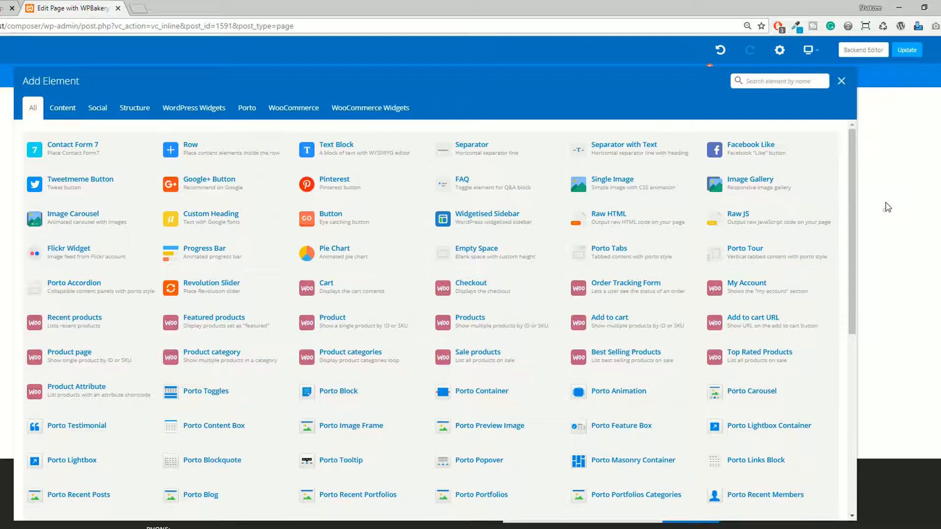
left_click(841, 81)
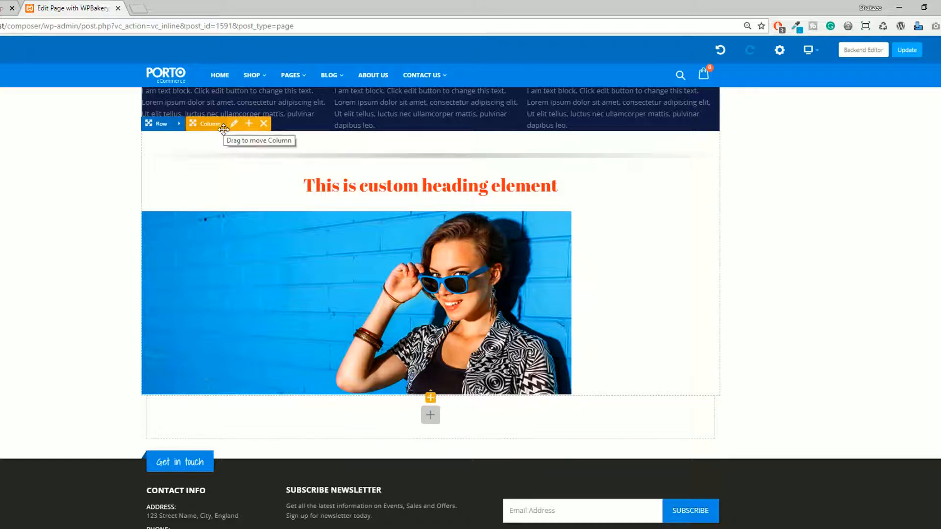
Add a Text Block element to the first column of the heart icon row above the custom heading.
scroll(493, 317, "up", 5)
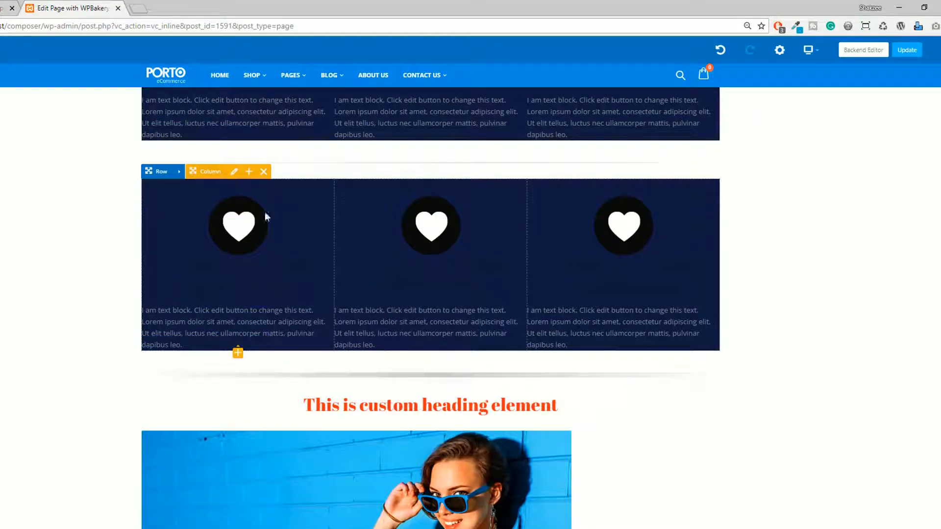
left_click(238, 354)
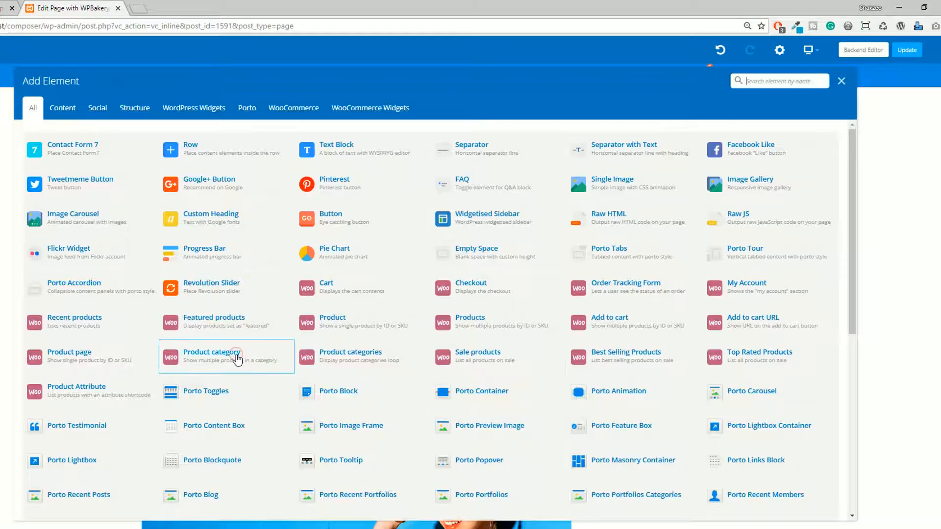
left_click(345, 148)
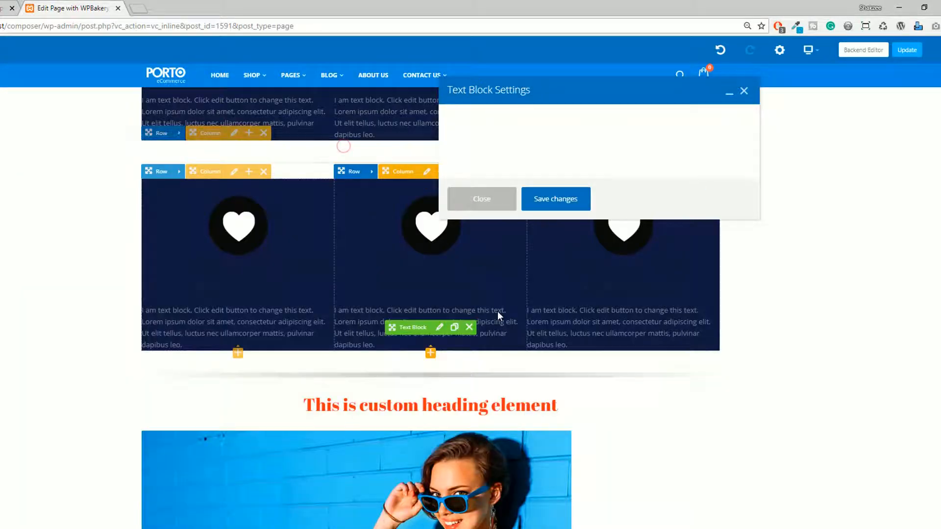
Save the new text block's settings and delete that block from the first column of the heart icon row.
left_click(554, 456)
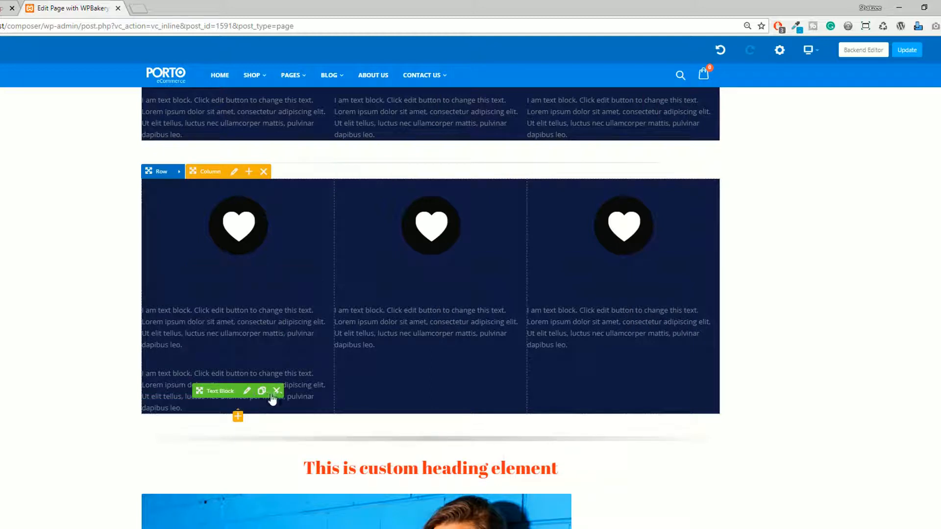
left_click(276, 392)
scroll(294, 280, "down", 7)
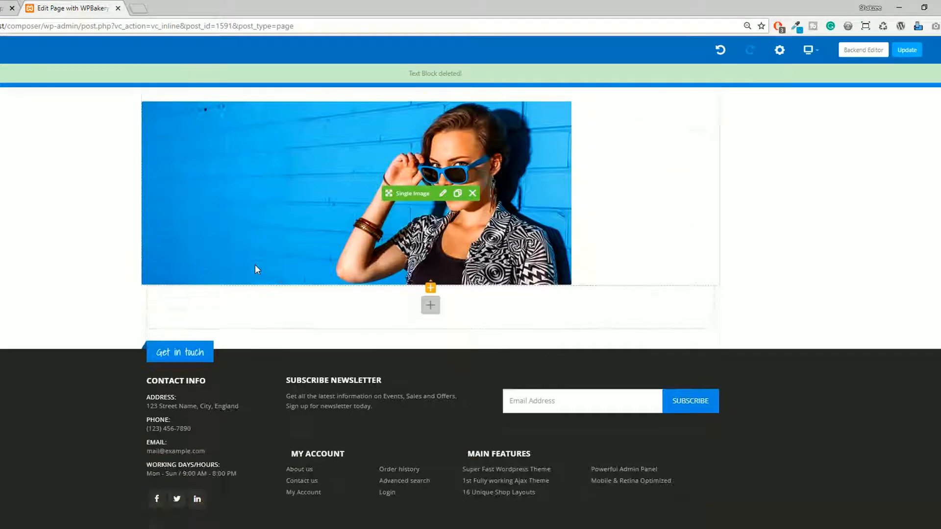
scroll(255, 266, "up", 3)
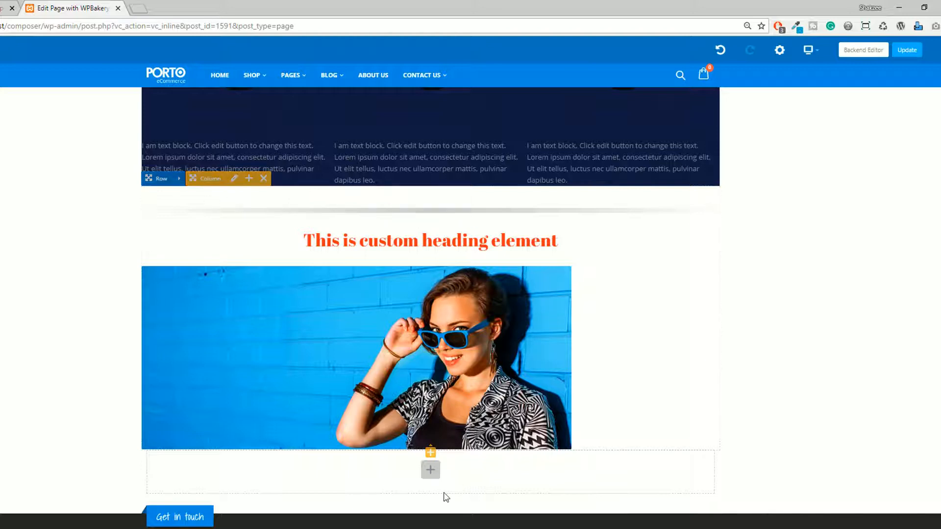
Add a Text Block element directly below the single image, finding it by searching for "text".
left_click(430, 454)
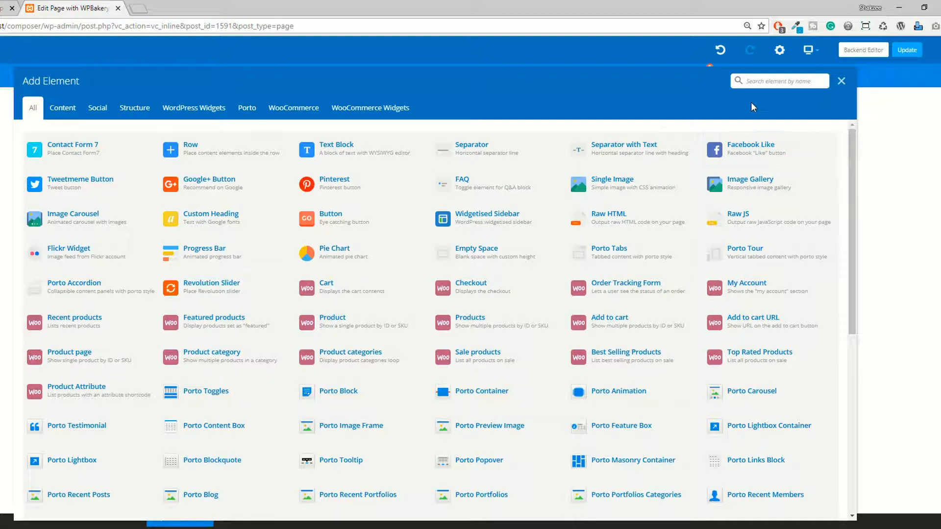
type("trxt")
key("BackSpace")
key("BackSpace")
key("BackSpace")
type("ext")
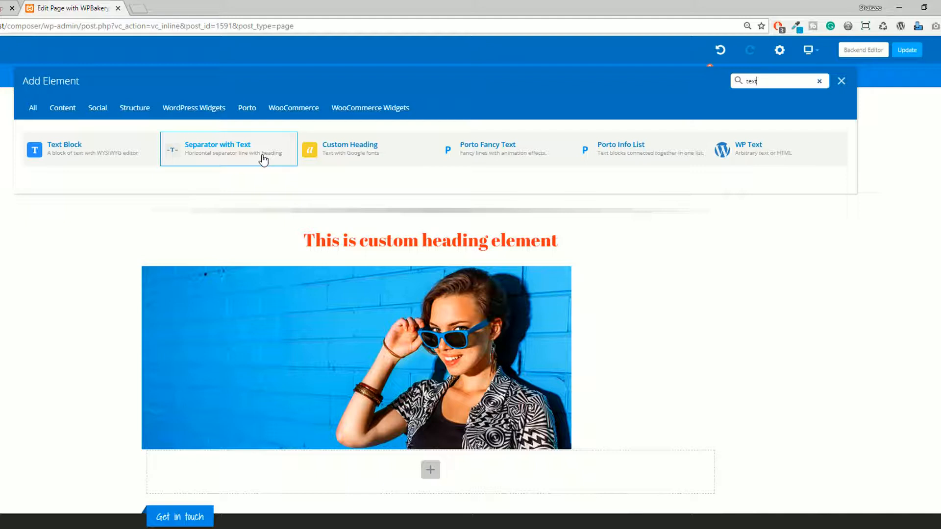
left_click(58, 149)
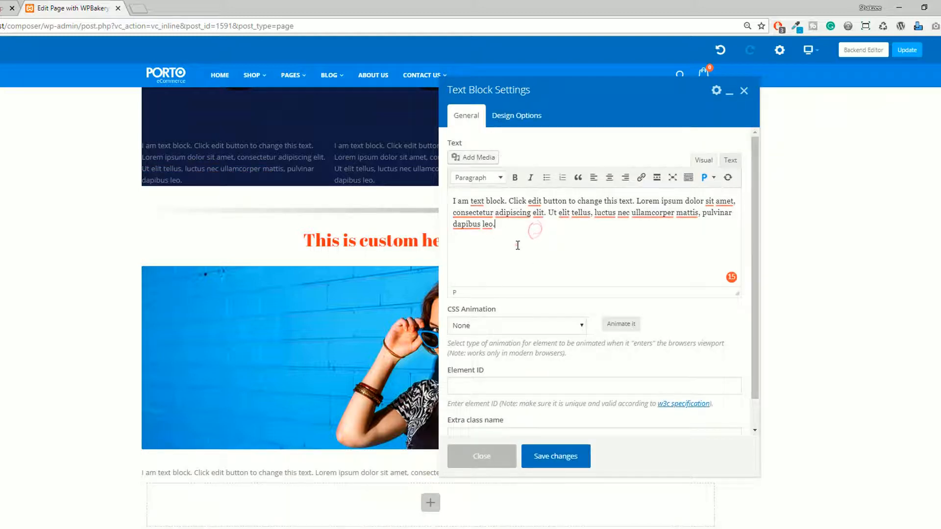
Check the text block's element ID and extra class fields, try bold on its text, undo the bold and save.
scroll(509, 346, "down", 1)
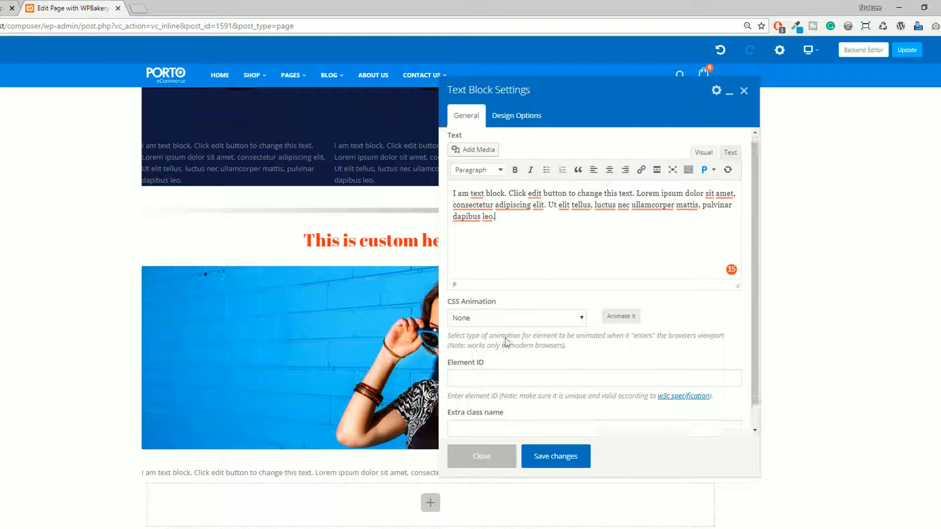
left_click(480, 349)
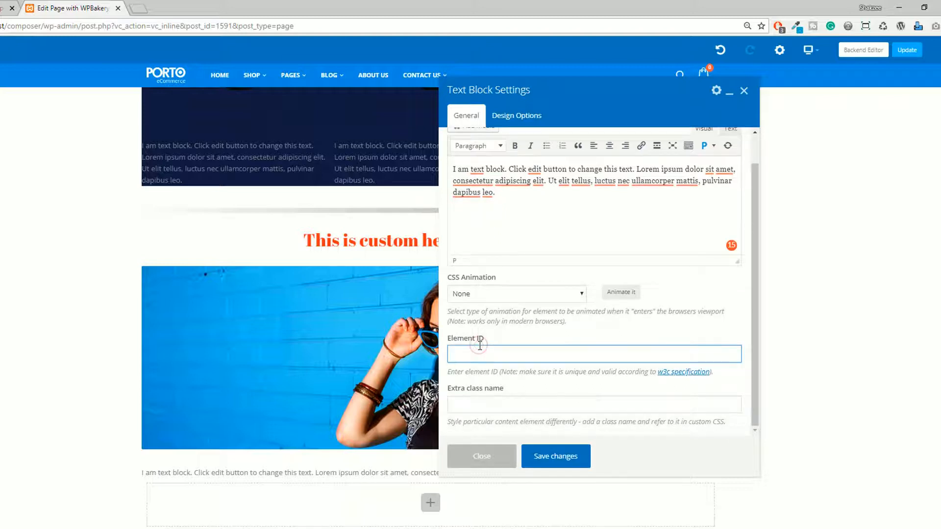
left_click(494, 407)
scroll(616, 335, "up", 1)
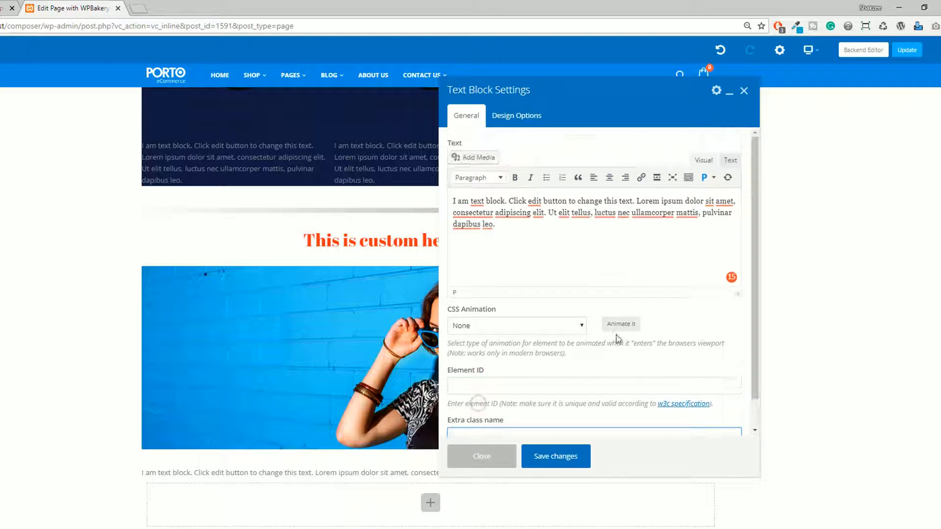
triple_click(505, 230)
left_click(515, 177)
left_click(507, 228)
key("ctrl+z")
left_click(542, 460)
Center-align the whole text of the text block below the image, save the changes and close the settings.
scroll(408, 358, "down", 2)
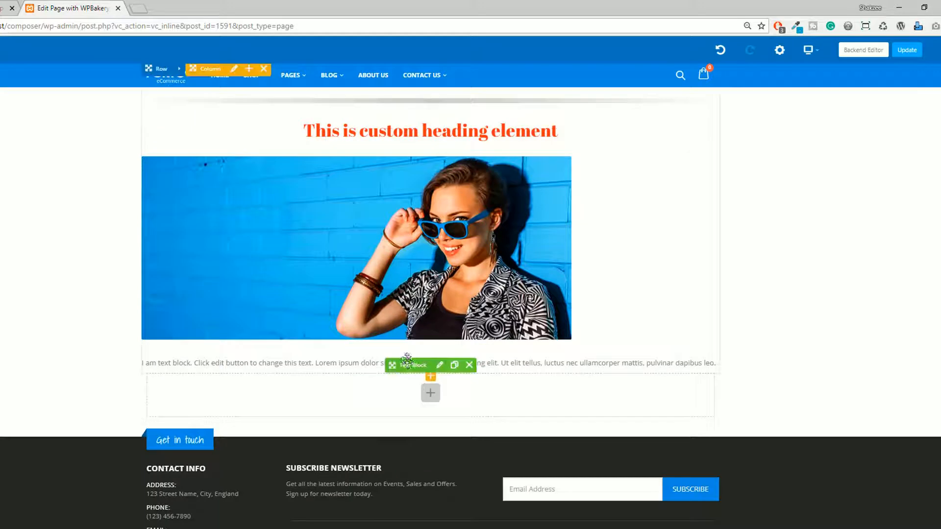
left_click(439, 366)
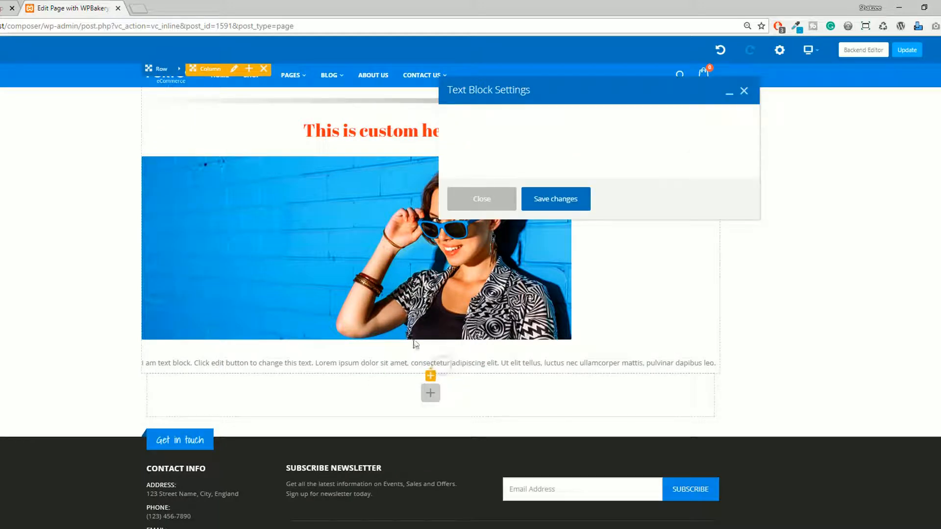
left_click_drag(508, 225, 453, 201)
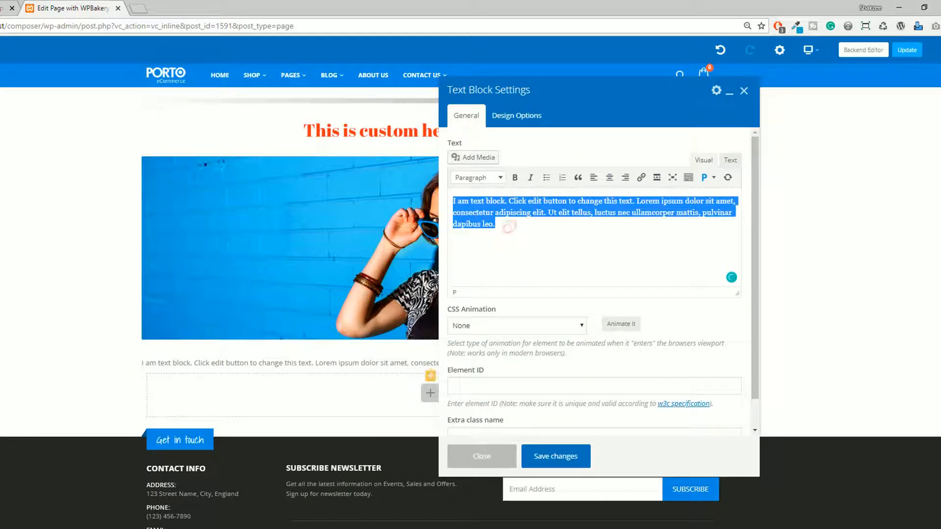
left_click(610, 178)
left_click(553, 458)
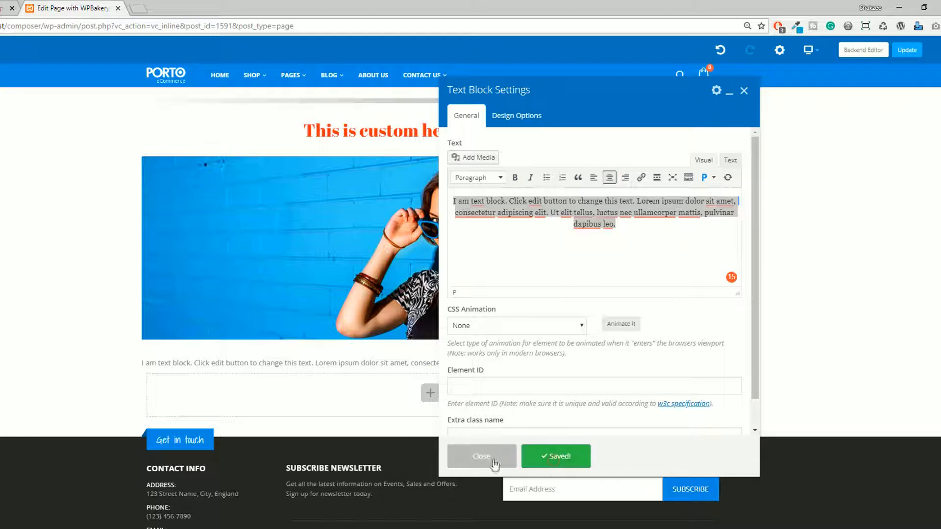
left_click(494, 464)
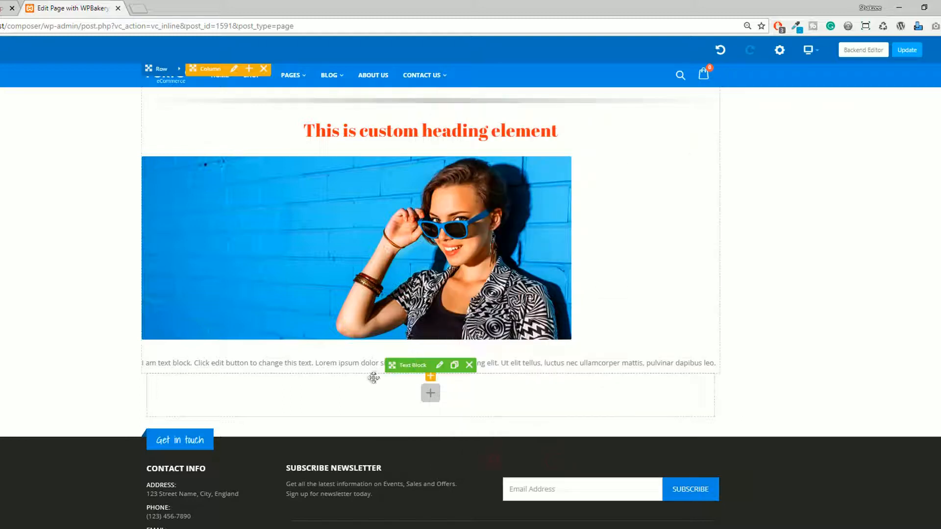
Give the text block a red #dd3333 background in its design options, save the changes and close the settings.
left_click(440, 365)
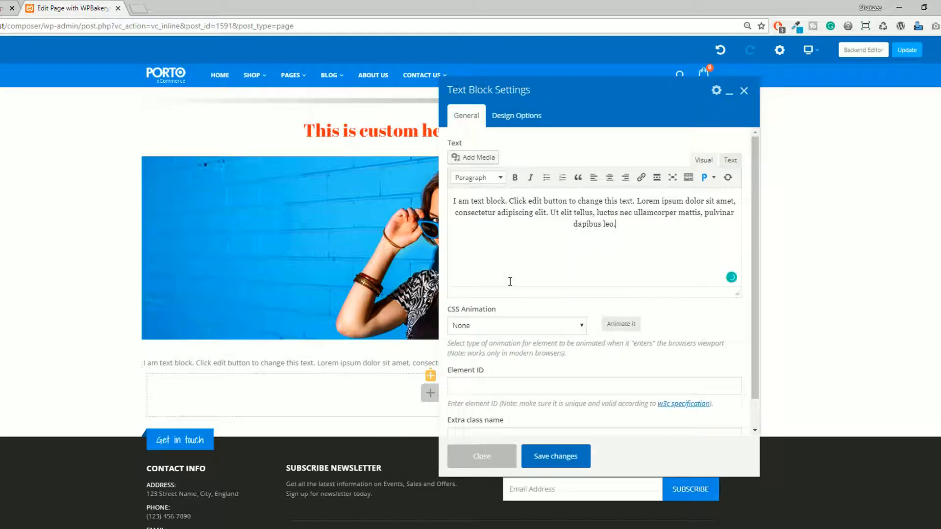
left_click(530, 119)
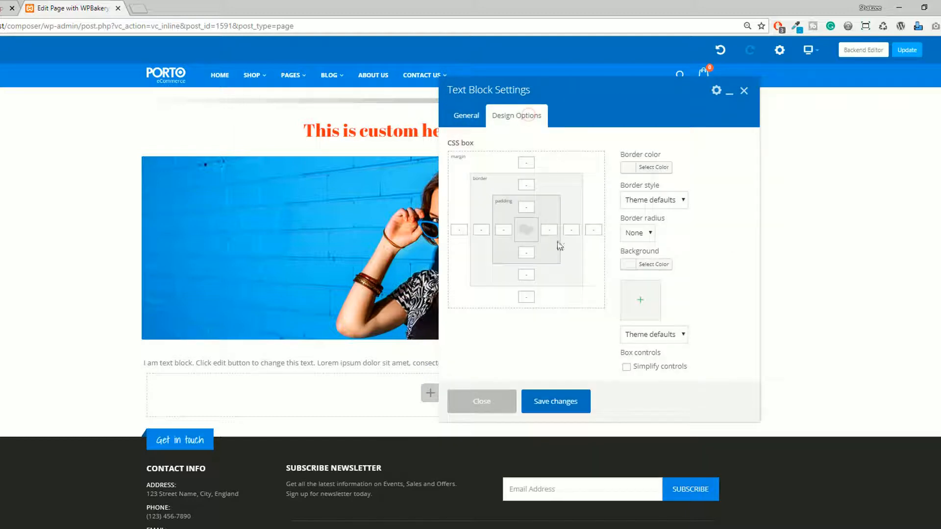
left_click(651, 265)
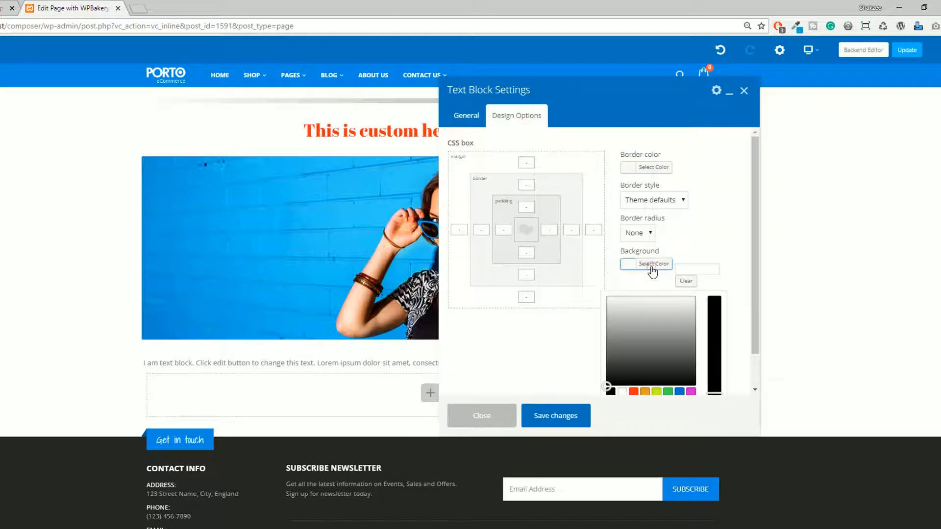
left_click(636, 394)
left_click(549, 419)
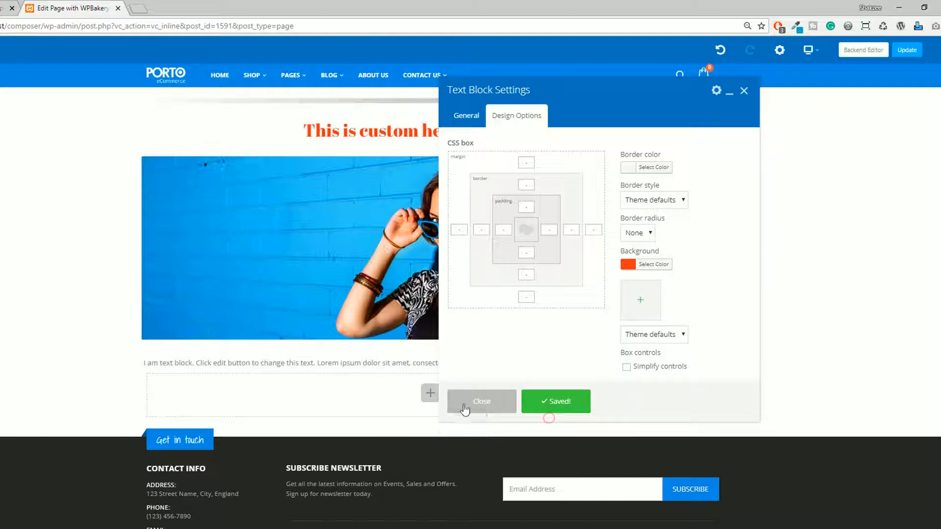
left_click(465, 410)
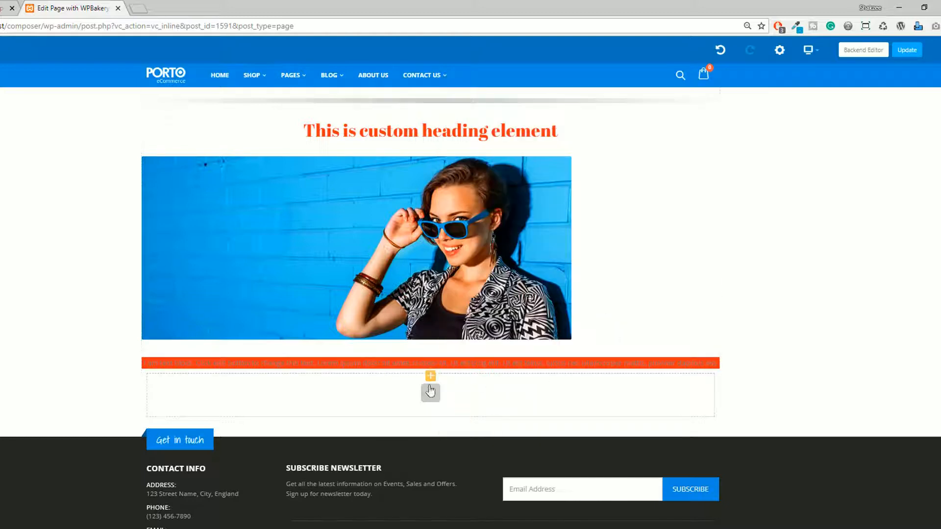
Set the text block's background color to white #ffffff, save the changes and delete the block.
left_click(443, 366)
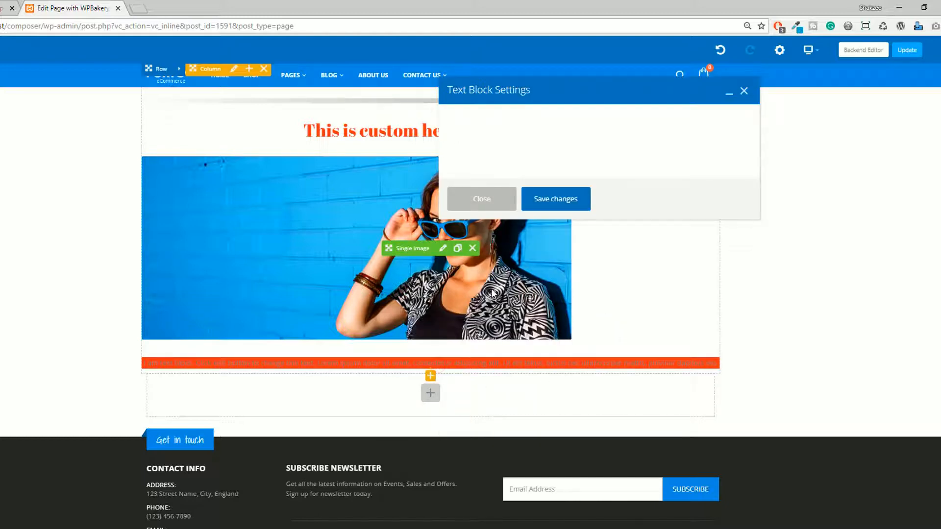
left_click(520, 118)
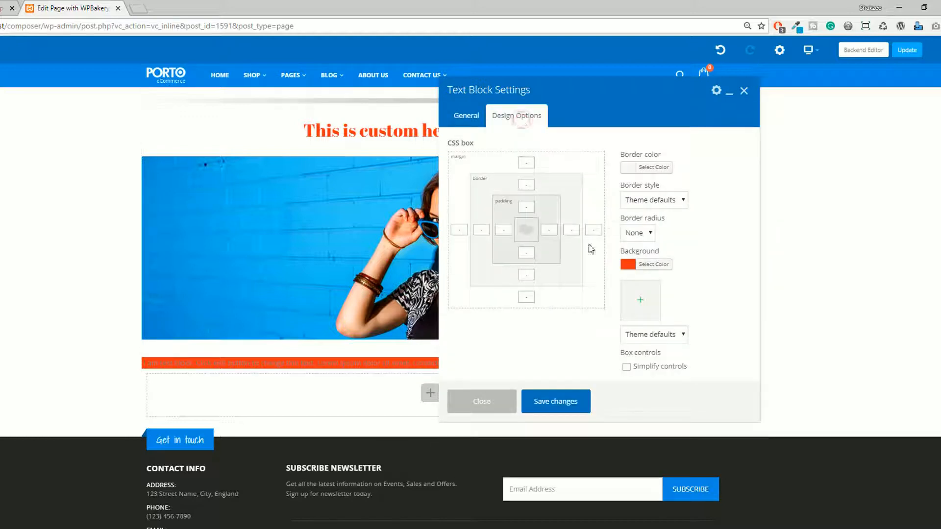
left_click(655, 264)
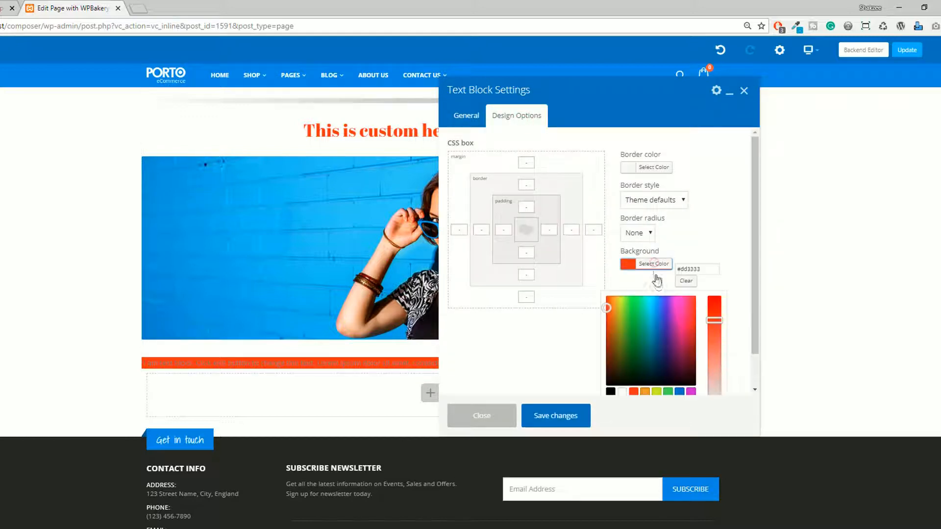
left_click(626, 395)
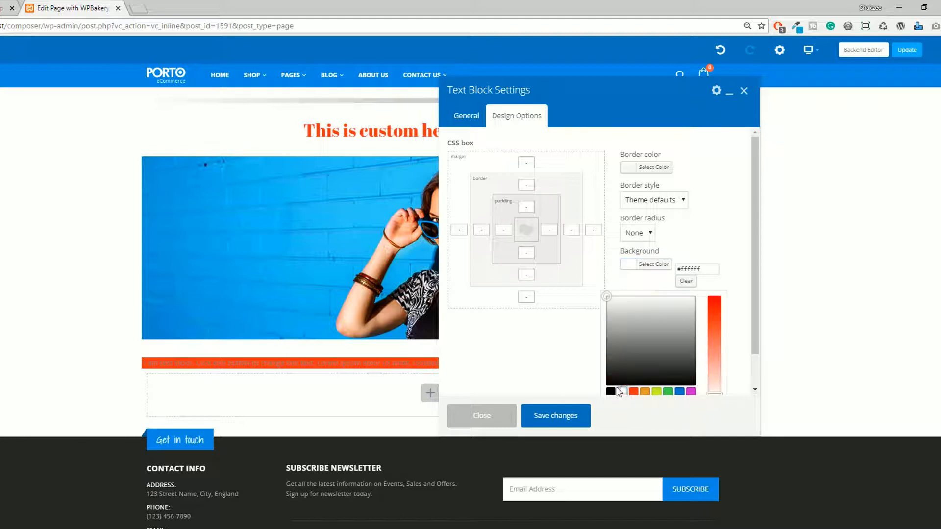
left_click(557, 414)
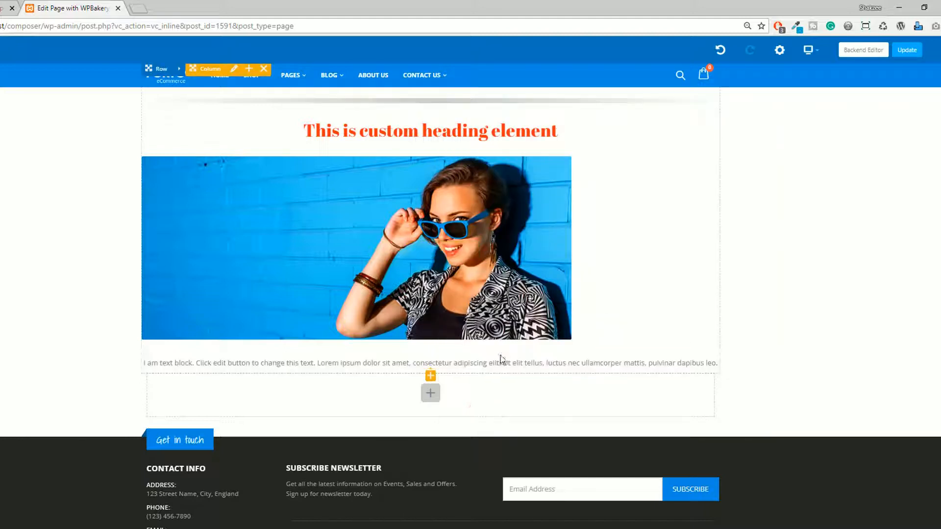
left_click(469, 366)
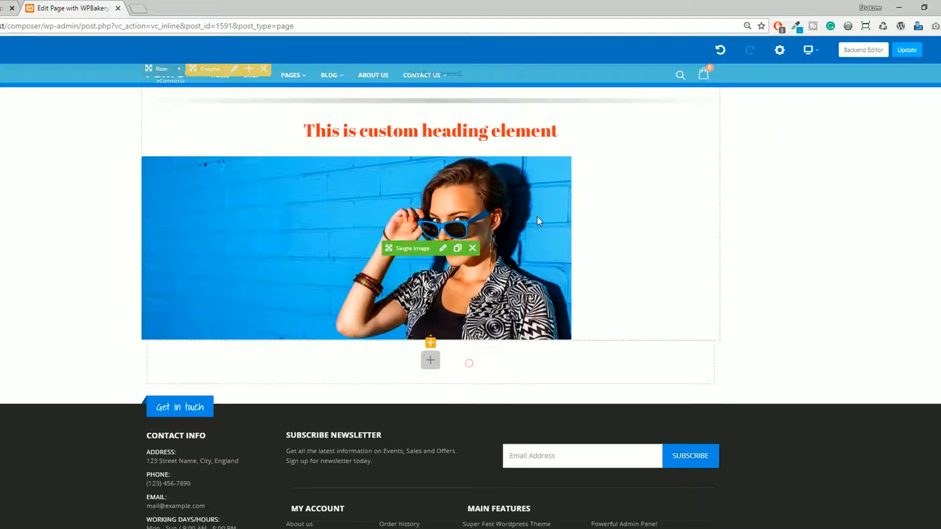
Add a Separator with Text element below the single image, finding it by searching for "text".
left_click(431, 355)
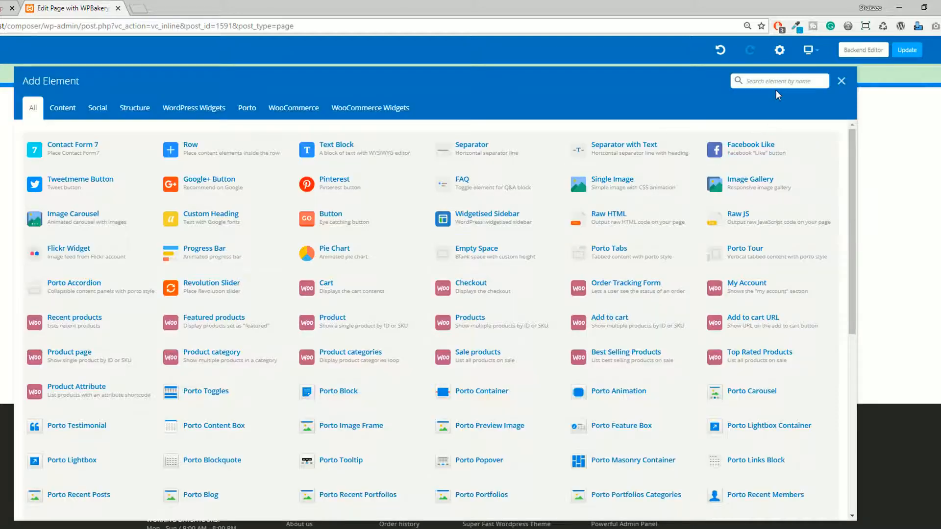
type("texd")
key("BackSpace")
key("BackSpace")
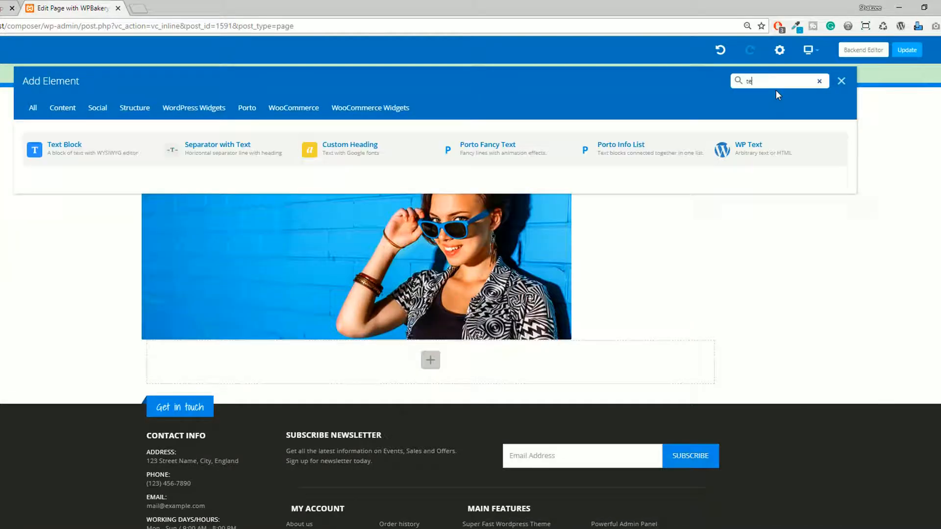
type("xt")
left_click(218, 147)
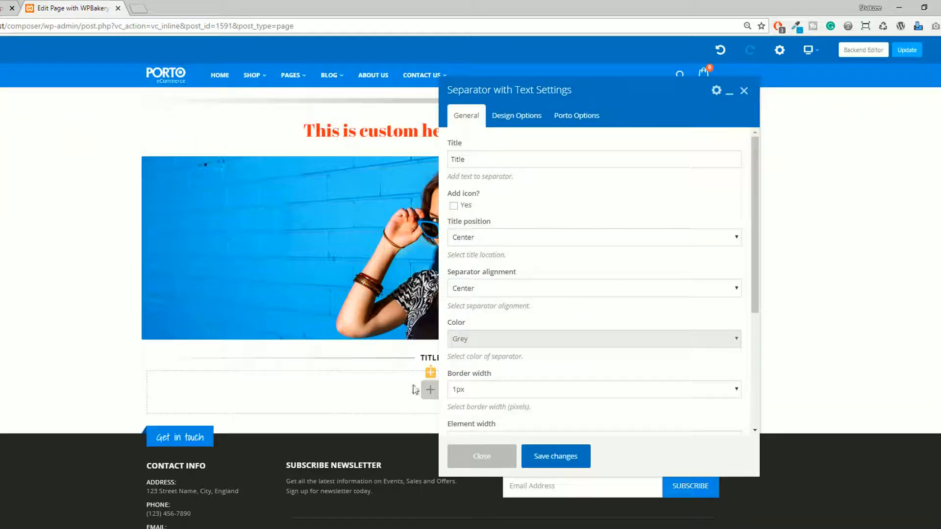
Set the separator's title to "What we did".
left_click(474, 161)
double_click(475, 160)
type("dfdfdfdfdf")
key("ctrl+a")
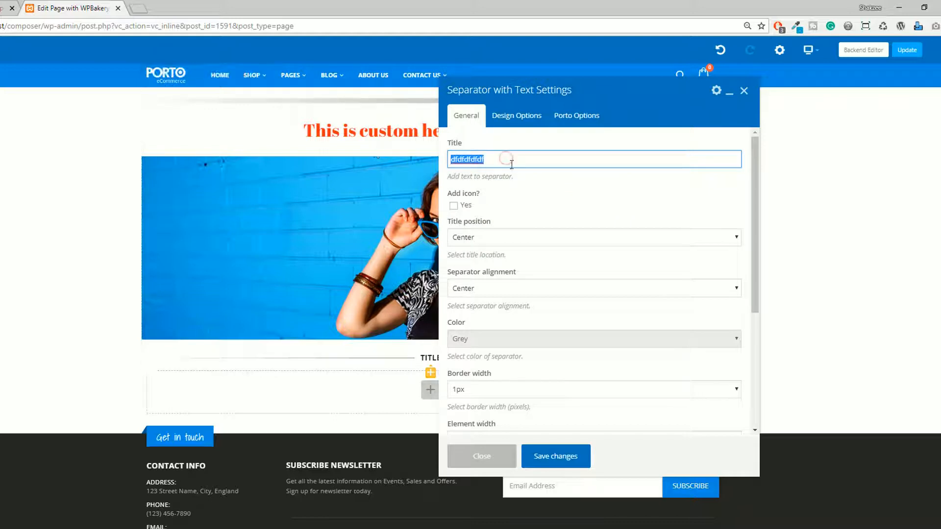
key("BackSpace")
left_click(534, 160)
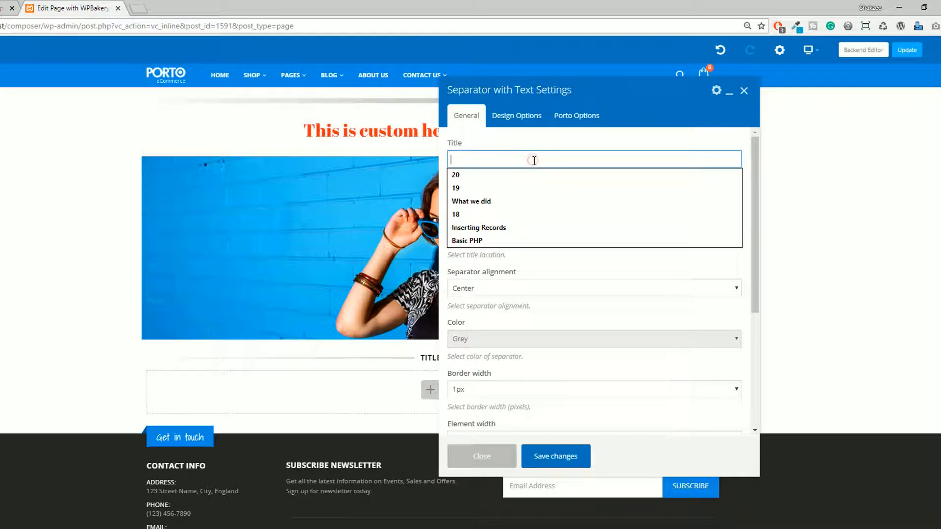
left_click(495, 201)
Examine the separator's title position, separator alignment and border width options.
left_click(473, 289)
left_click(474, 289)
left_click(474, 289)
left_click(477, 240)
left_click(476, 240)
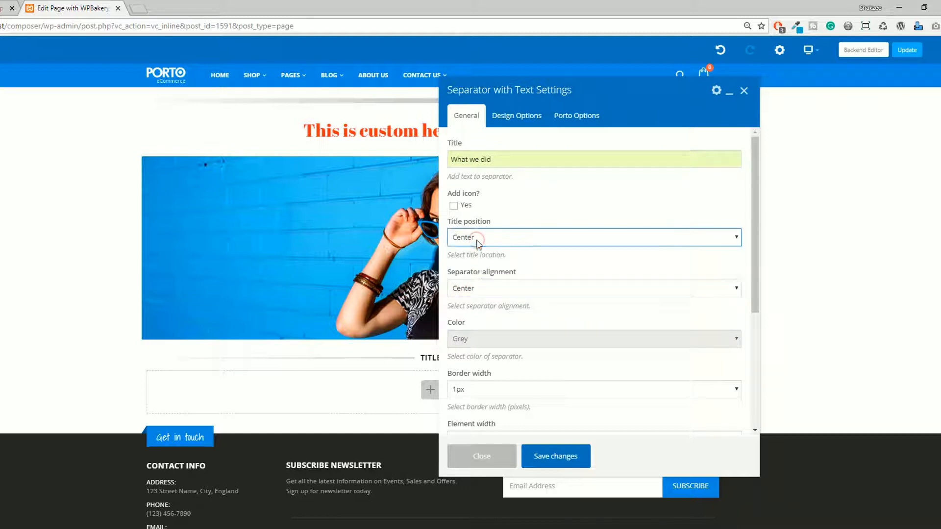
scroll(489, 341, "down", 1)
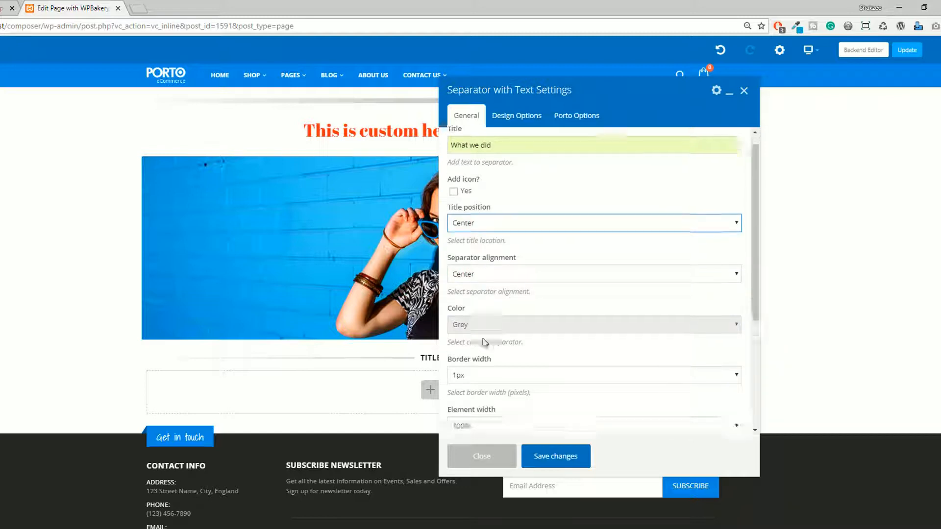
scroll(474, 342, "down", 1)
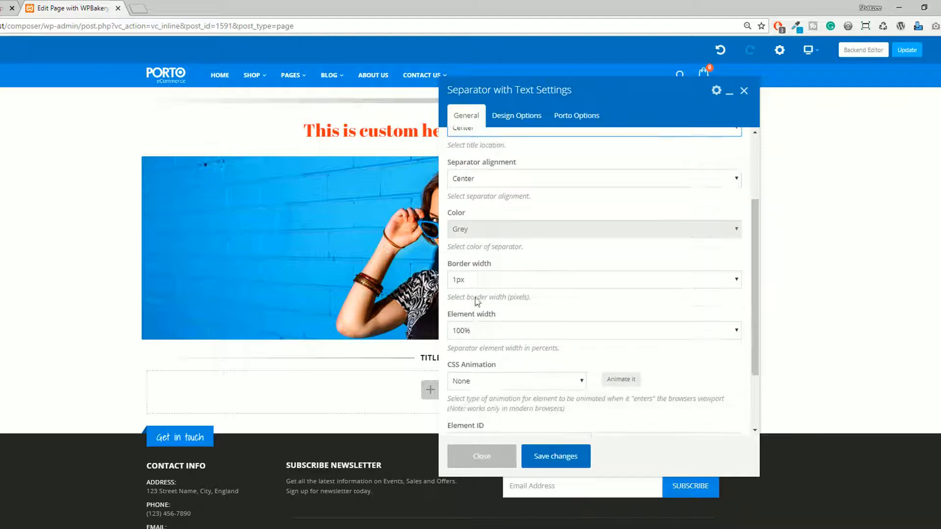
left_click(476, 284)
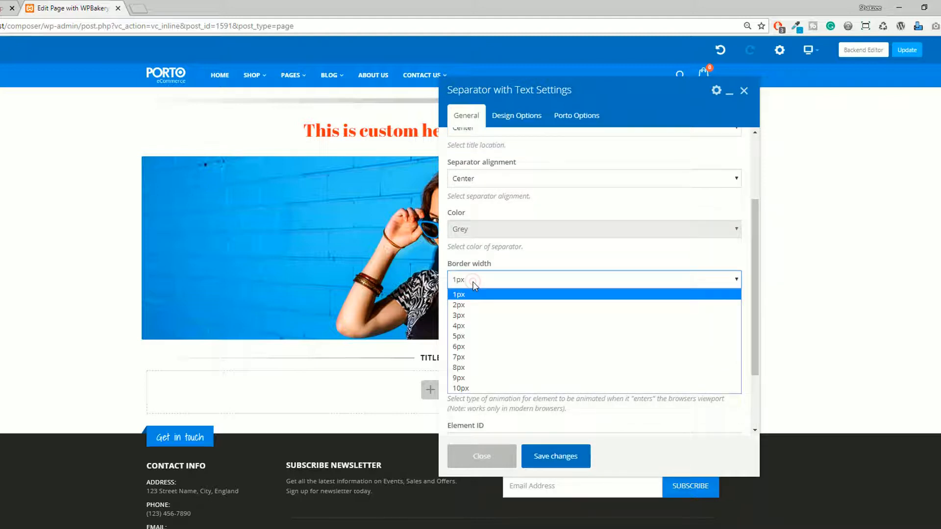
left_click(473, 283)
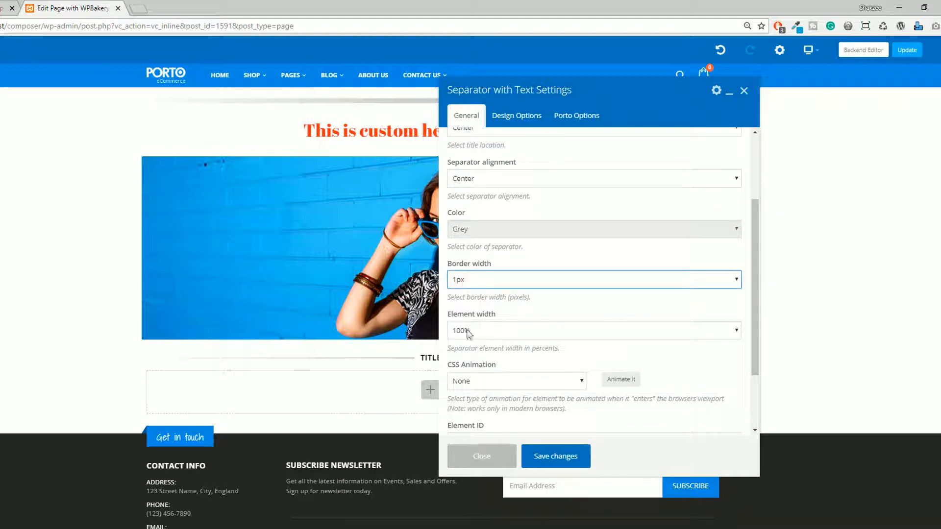
Save the separator's settings and add a Porto Google Map element below it, finding it by searching for "map".
left_click(556, 457)
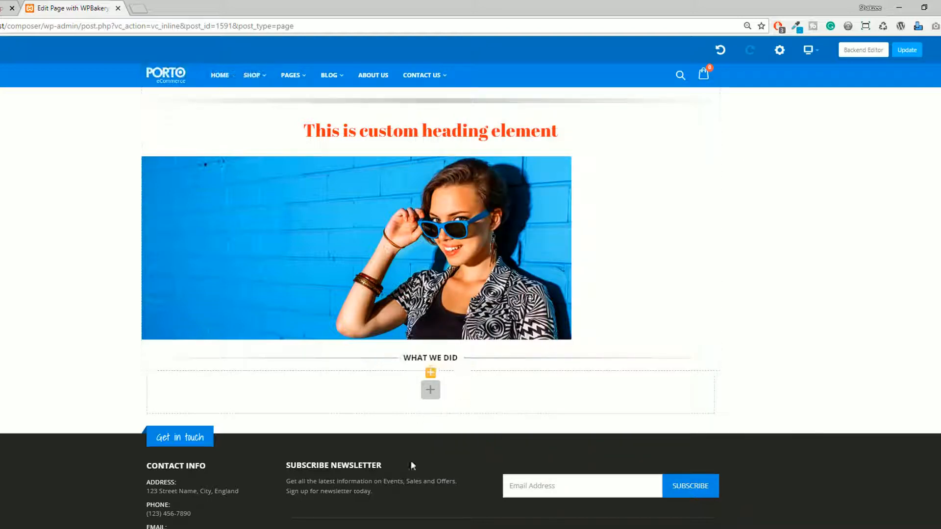
scroll(410, 442, "down", 2)
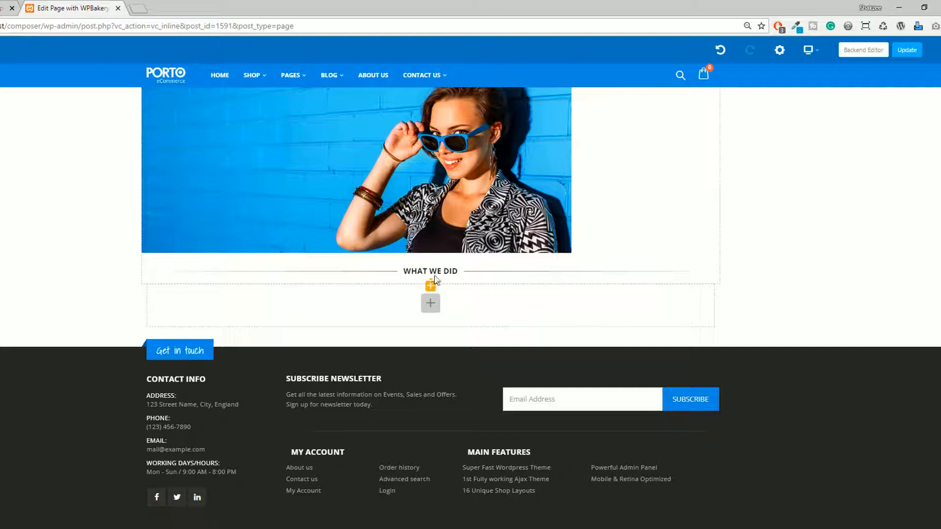
left_click(430, 286)
type("map")
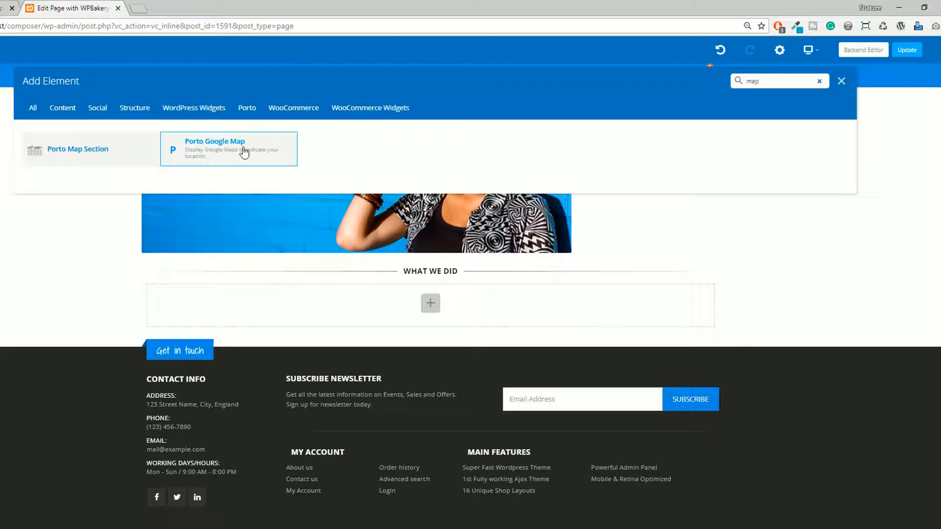
left_click(184, 156)
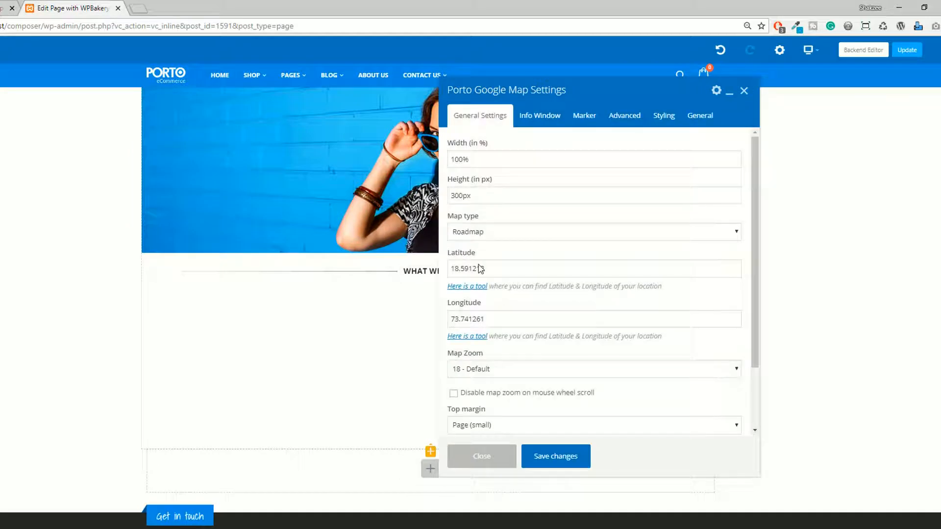
Examine the map's width, height, map type, coordinate, zoom, margin and width override options, and save the settings.
left_click(486, 158)
key("Tab")
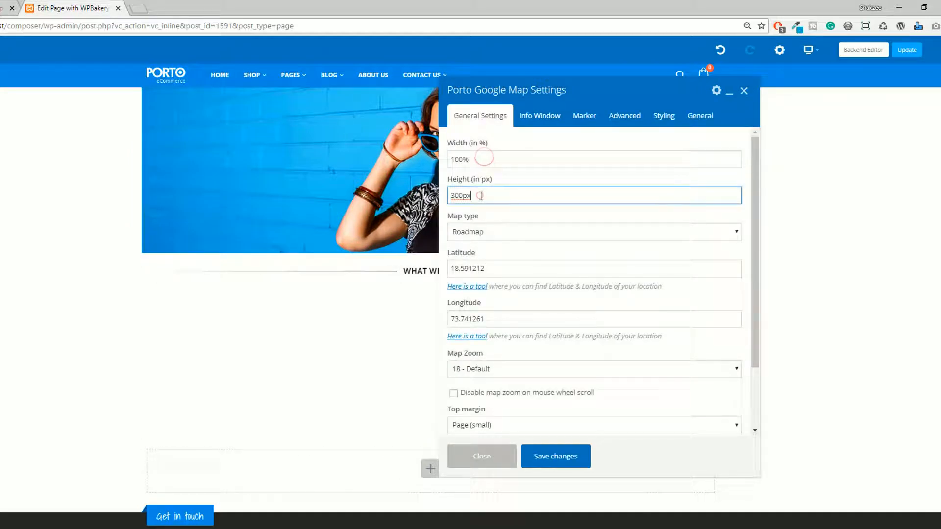
left_click(488, 235)
left_click(488, 236)
left_click(488, 237)
left_click(488, 237)
scroll(492, 254, "down", 1)
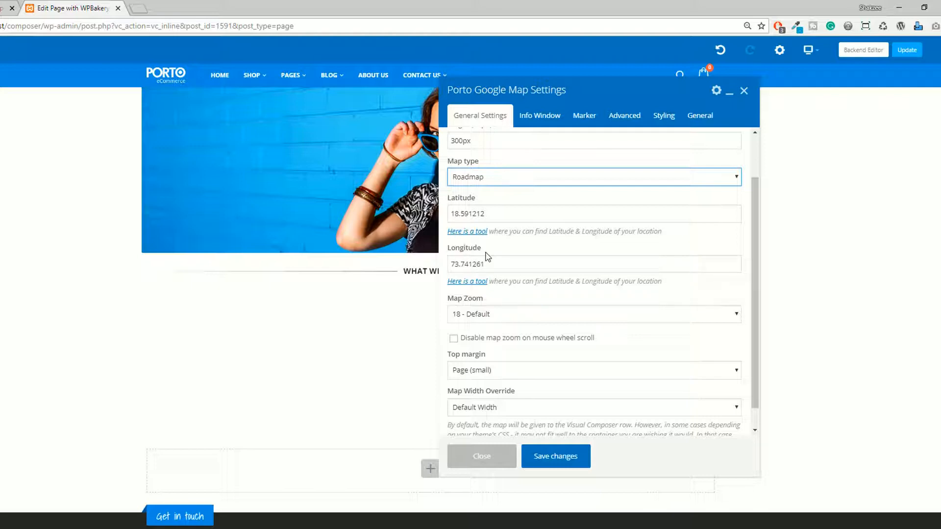
scroll(488, 257, "down", 1)
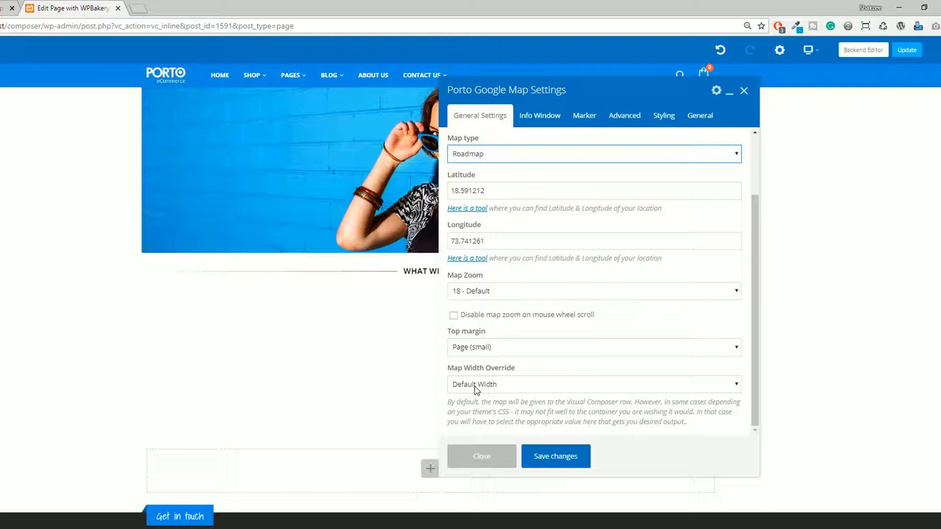
left_click(544, 454)
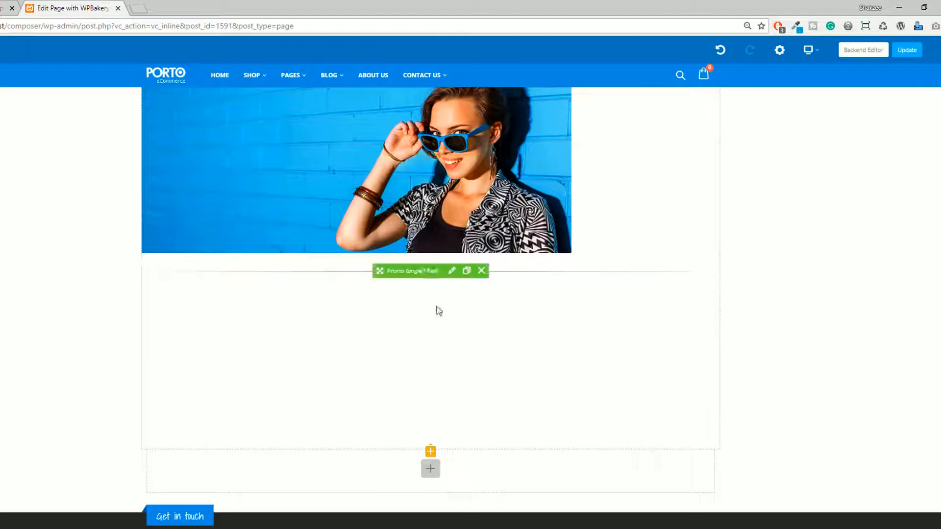
Reopen the map's settings, search the web for "my current position in google map" and view the Karachi South location.
left_click(449, 358)
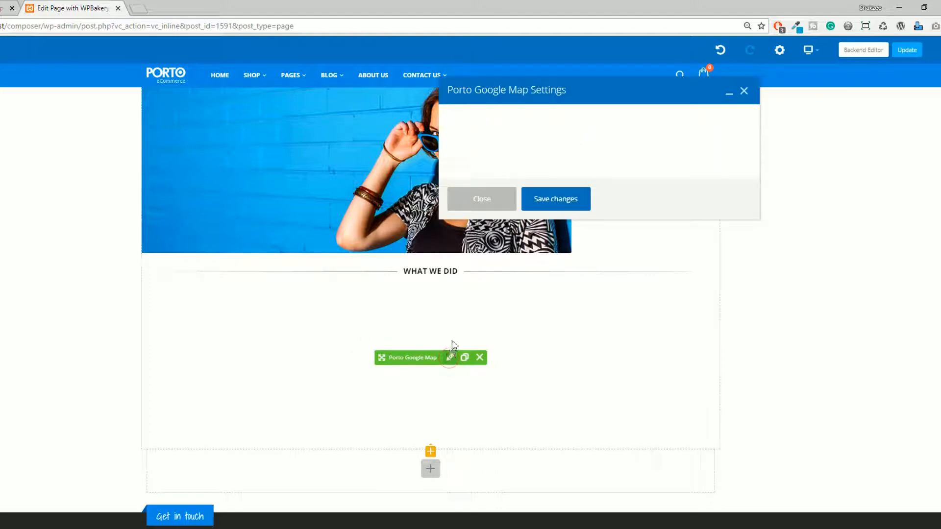
left_click(489, 273)
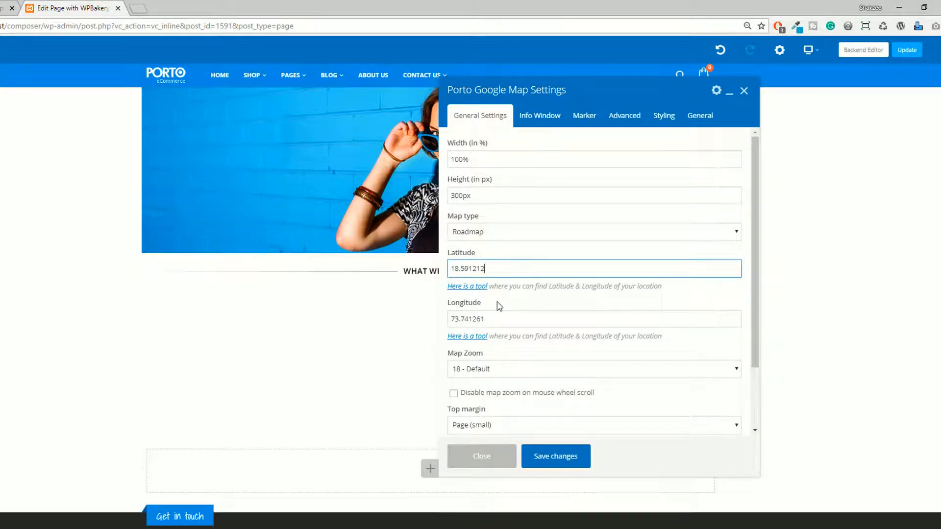
key("ctrl+t")
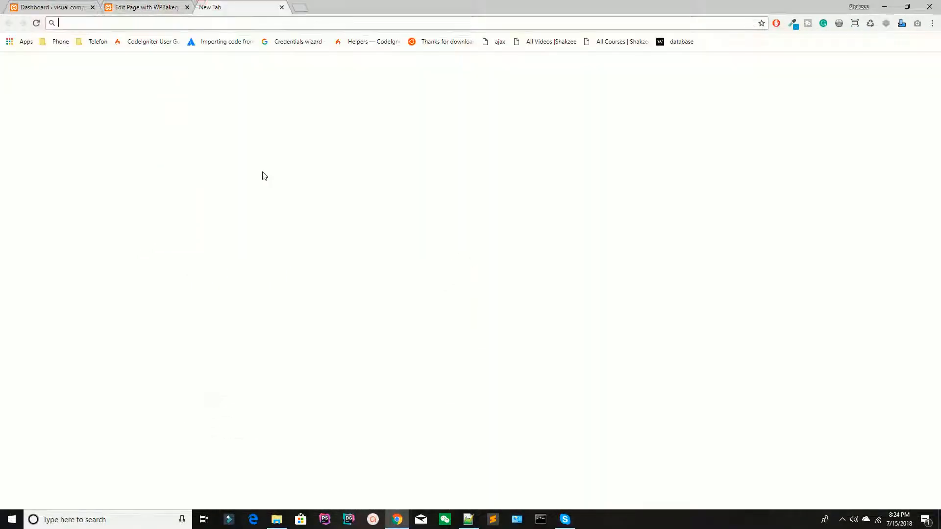
type("my current position in google map")
key("Return")
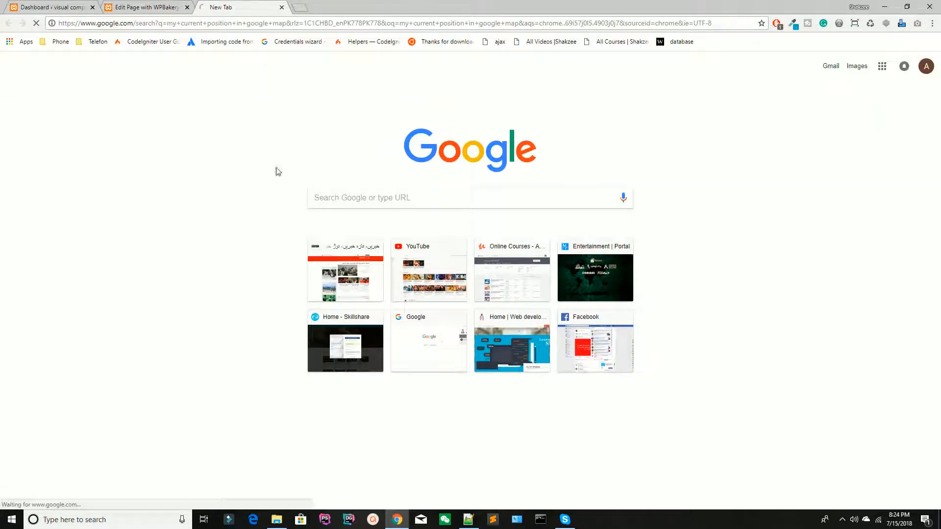
left_click(190, 202)
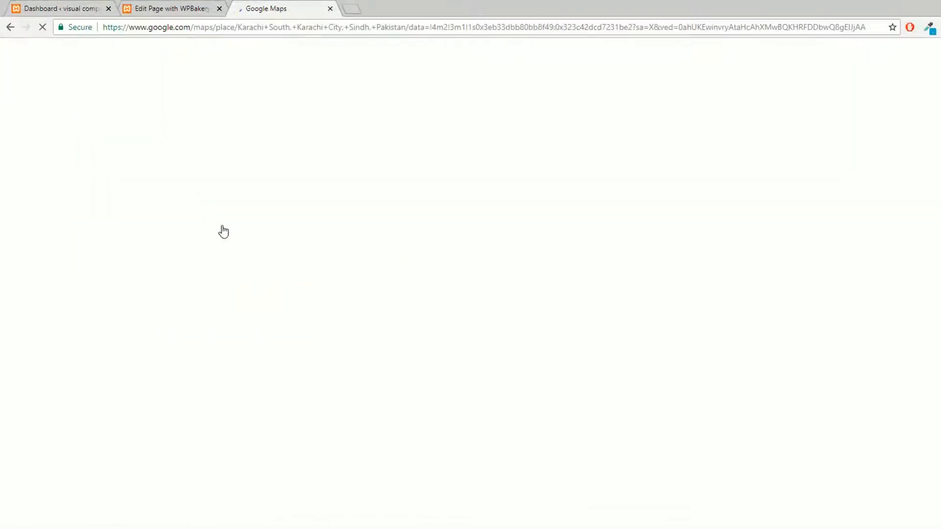
left_click(181, 8)
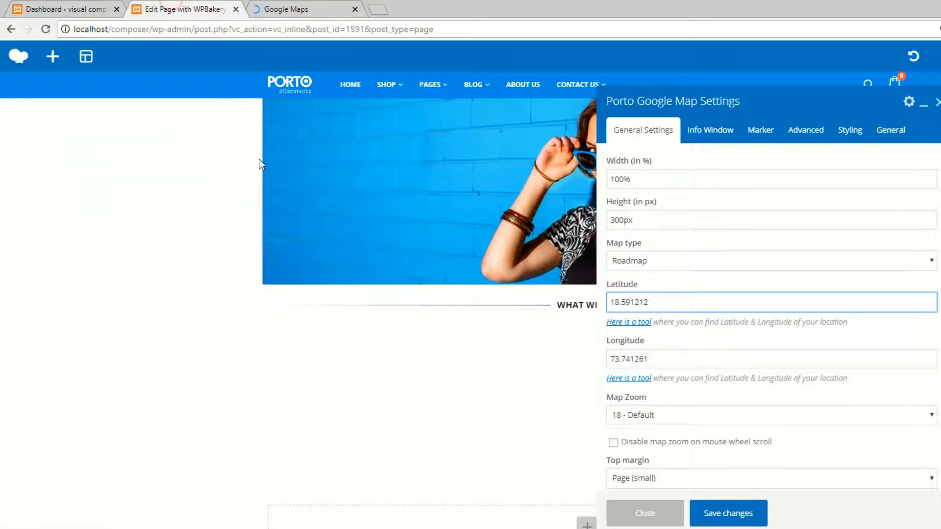
left_click(294, 9)
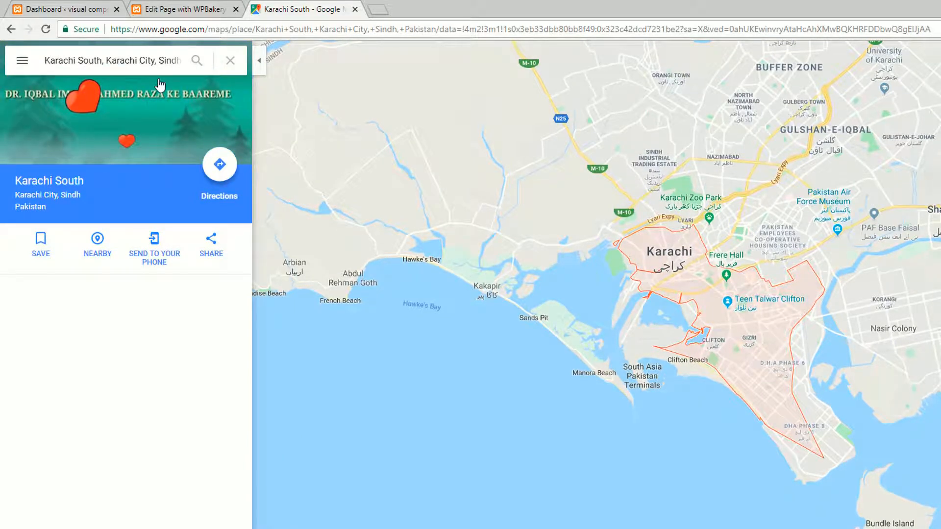
Search the web for "latitude and longitude" and open the LatLong.net coordinate finder.
left_click(169, 29)
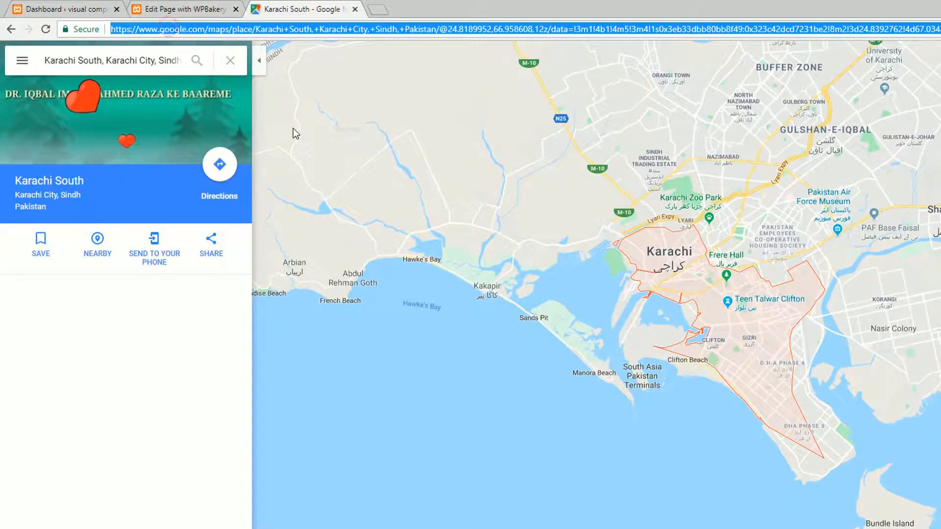
type("latitute and")
key("Down")
key("Return")
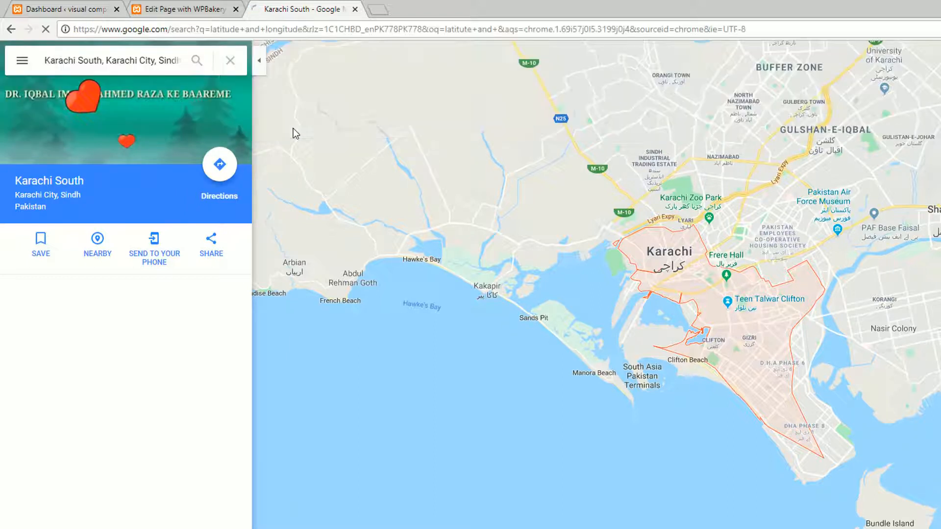
left_click(221, 155)
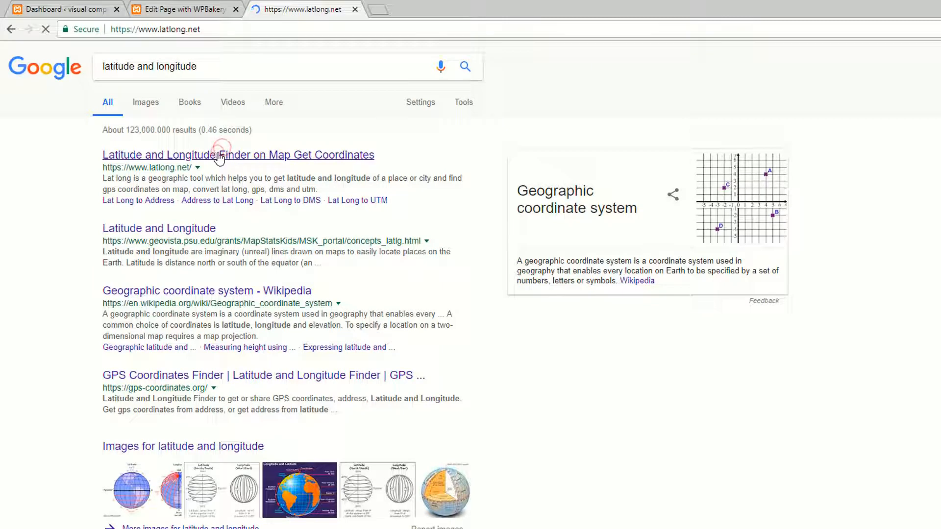
Find the latitude and longitude of "karachi" on LatLong.net.
left_click(310, 186)
type("kara")
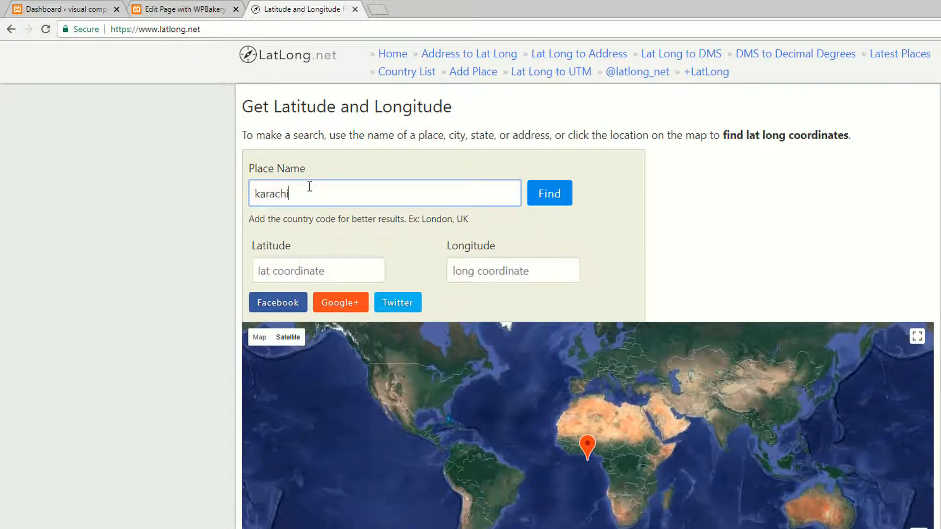
type("chi")
left_click(549, 193)
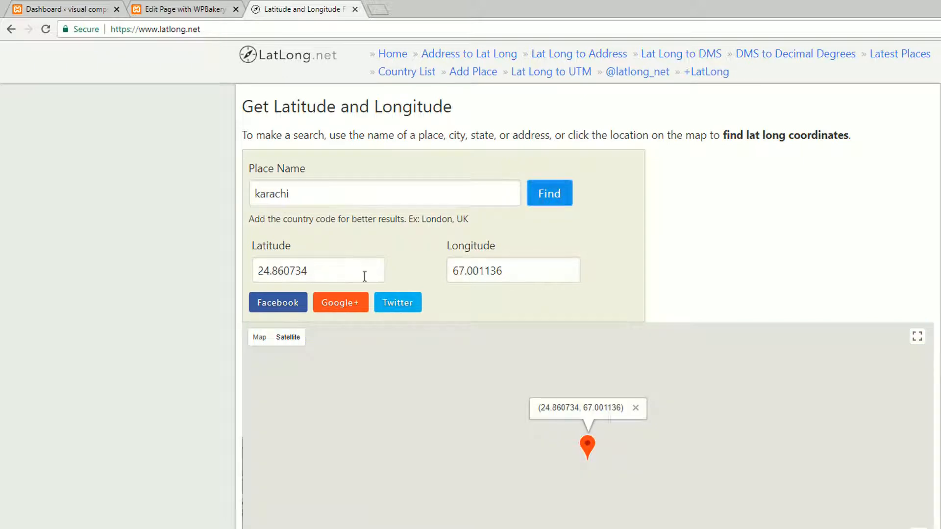
left_click_drag(334, 272, 229, 261)
left_click_drag(530, 270, 417, 269)
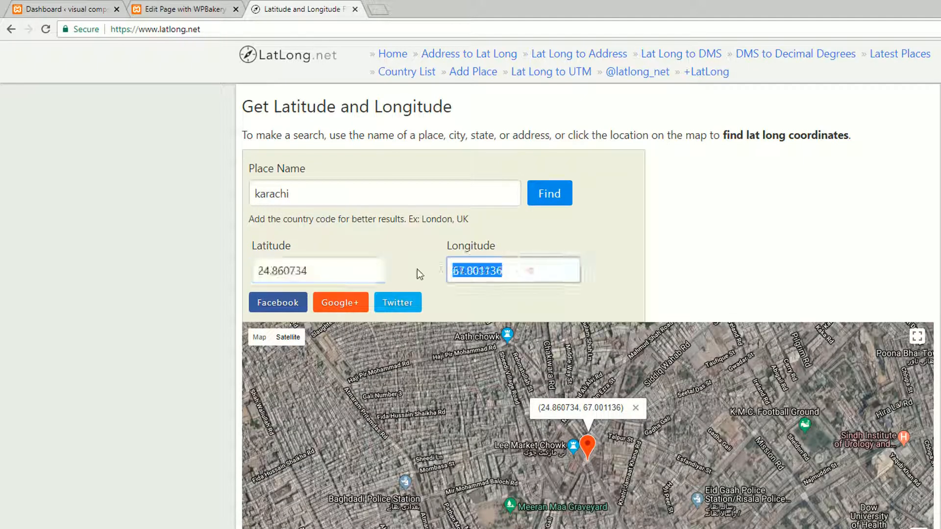
Copy Karachi's latitude from LatLong.net and set the Google map's latitude to 24.860734.
left_click(147, 5)
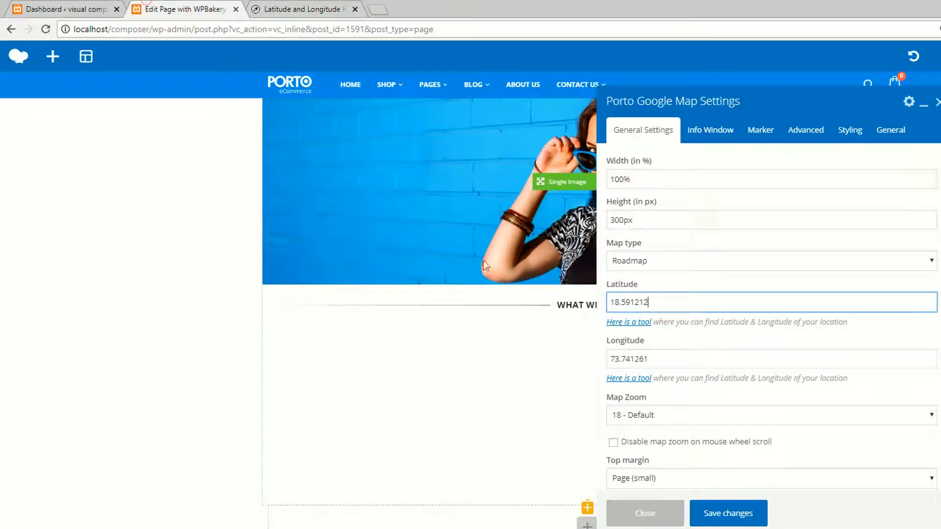
left_click(339, 4)
left_click_drag(327, 265, 245, 267)
key("ctrl+c")
left_click(193, 3)
left_click_drag(686, 303, 453, 276)
key("ctrl+v")
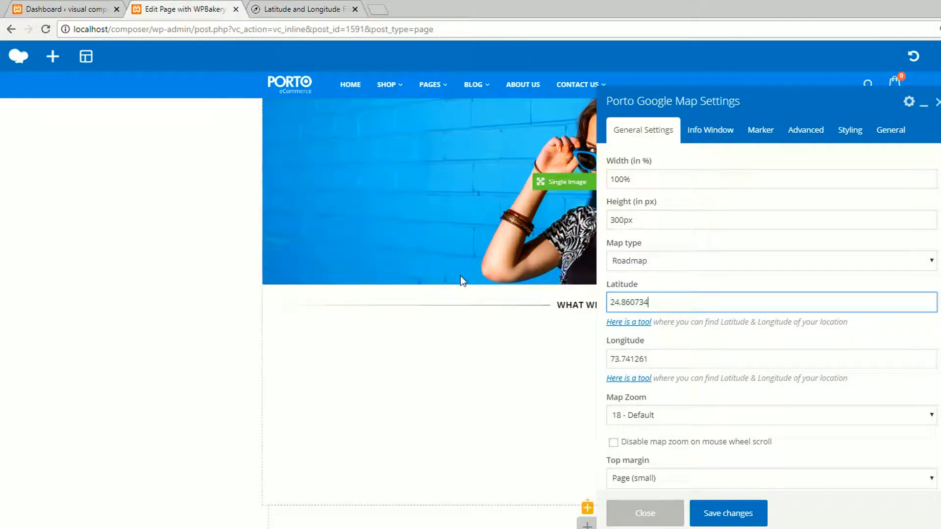
Copy Karachi's longitude, set the map's longitude to 67.001136, then save and close the map settings.
left_click(336, 5)
left_click_drag(510, 272, 444, 271)
key("ctrl+c")
left_click(181, 9)
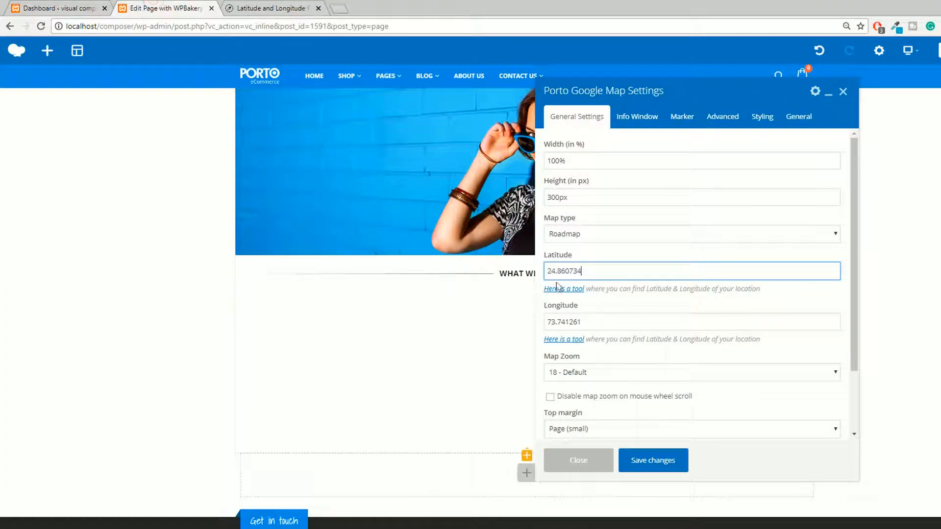
left_click_drag(603, 324, 437, 308)
key("ctrl+v")
left_click(667, 465)
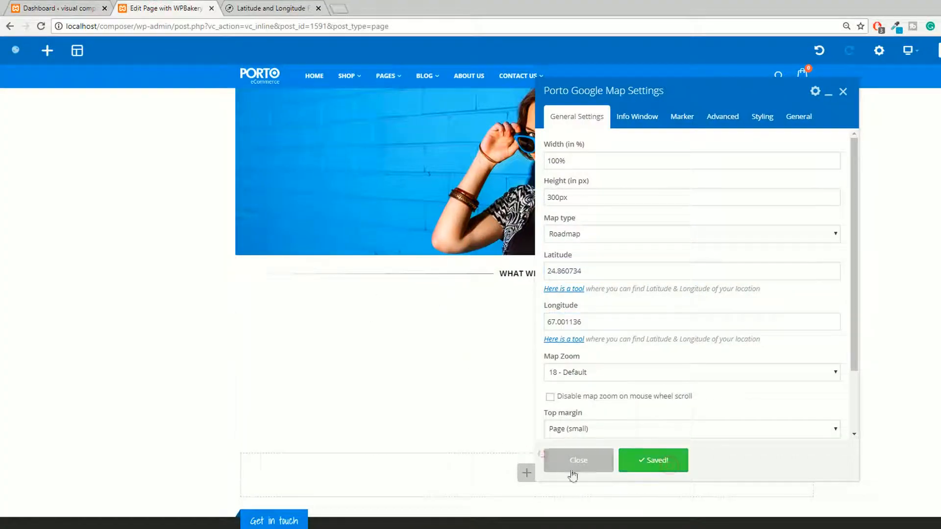
left_click(574, 471)
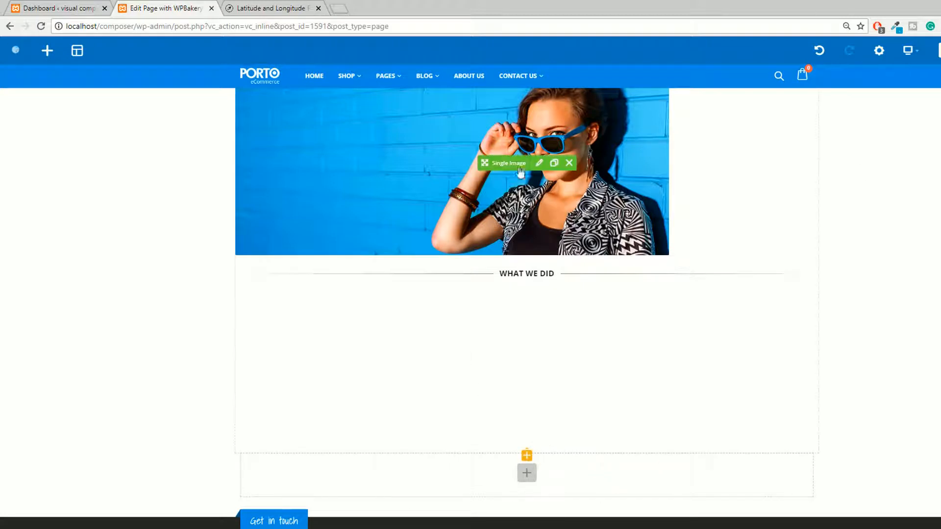
Open the page in the backend editor and preview its changes.
left_click(52, 6)
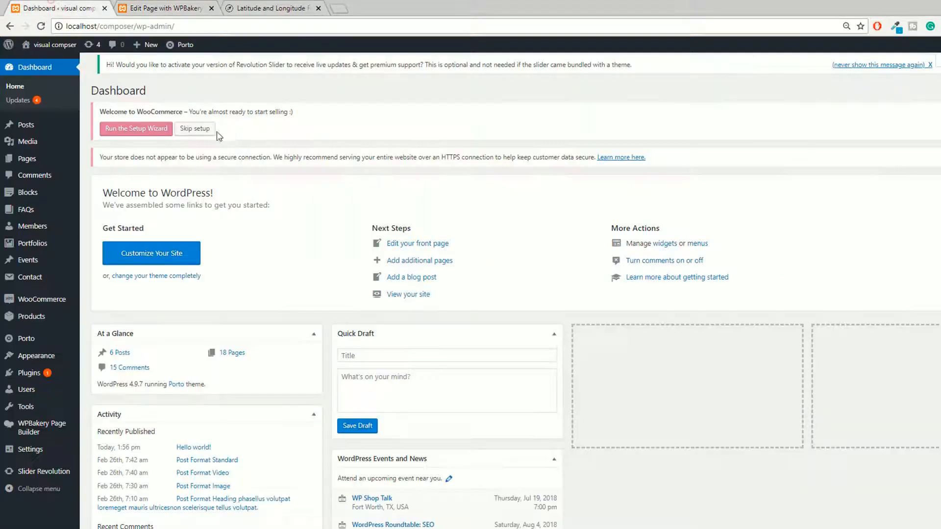
left_click(168, 9)
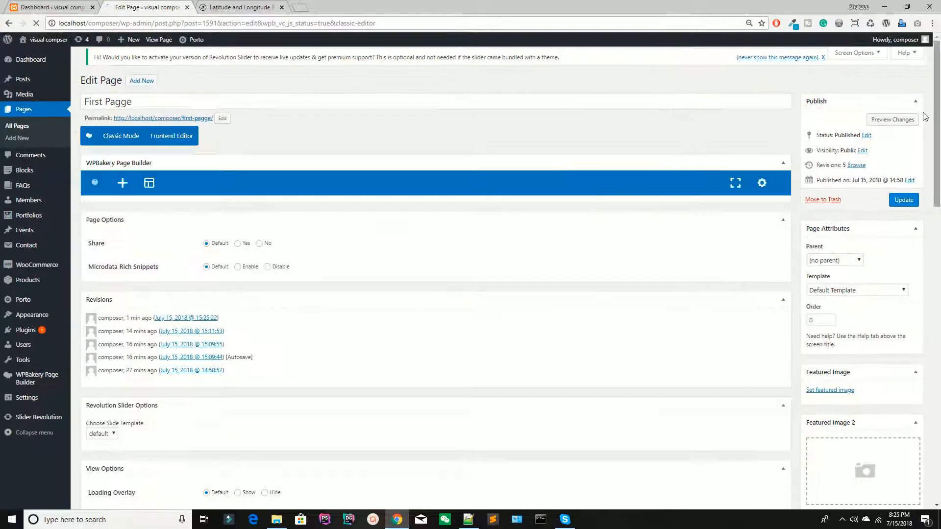
left_click(882, 122)
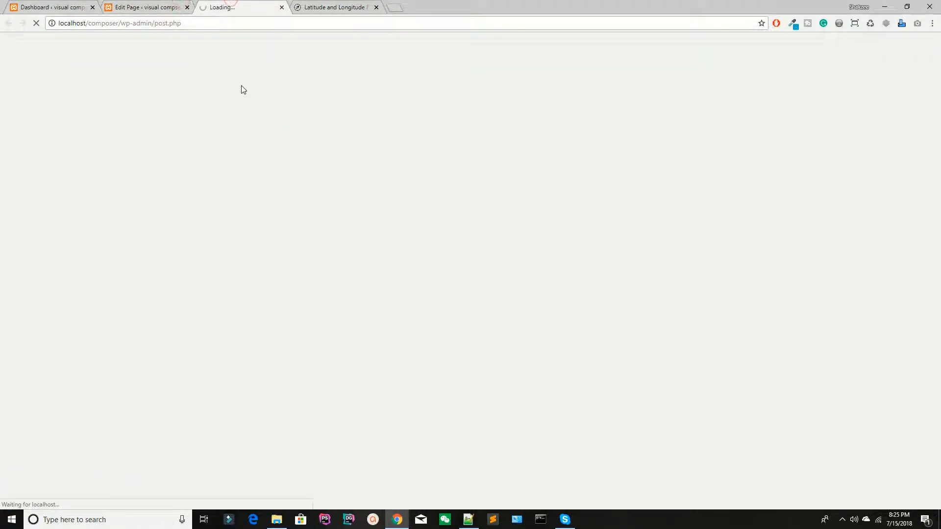
Examine the previewed page's map around Karachi, the custom heading and the "What we did" separator, dismissing the Google Maps dialog.
scroll(317, 208, "down", 7)
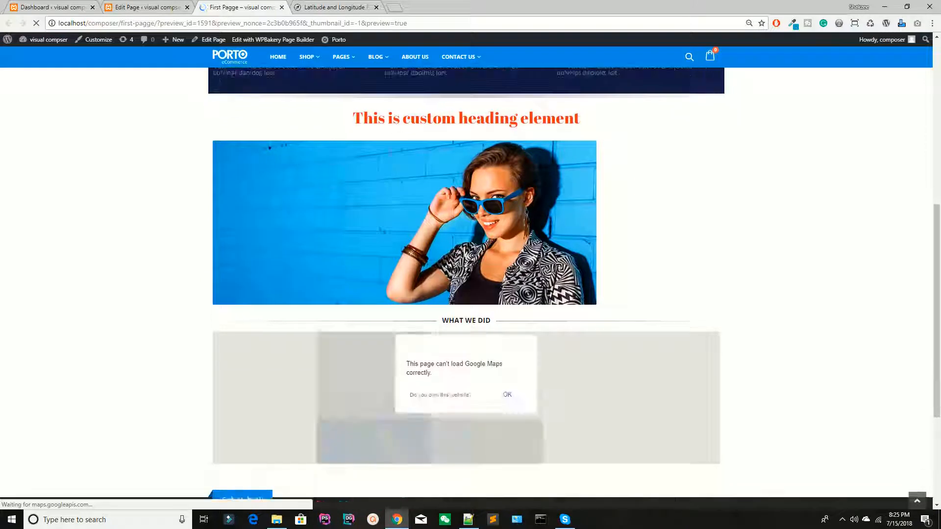
scroll(413, 192, "down", 2)
scroll(413, 192, "up", 1)
left_click(505, 343)
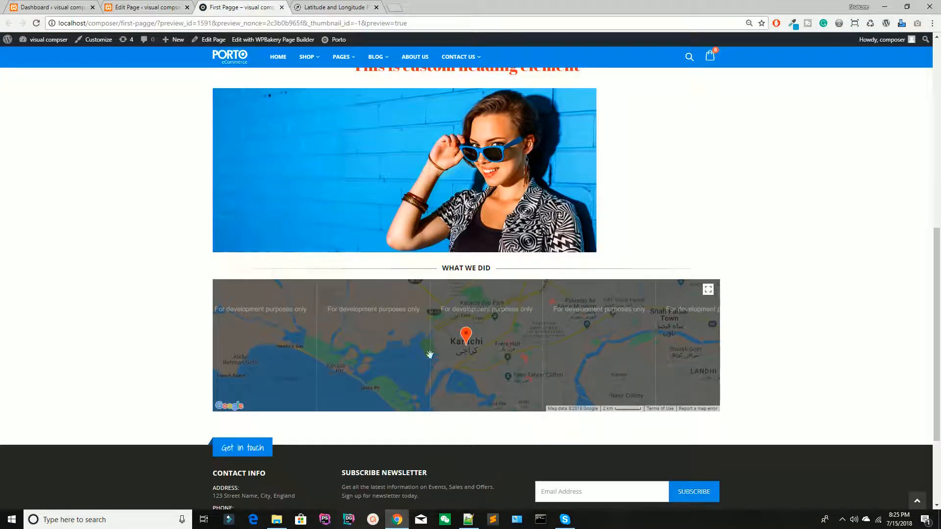
scroll(472, 336, "up", 3)
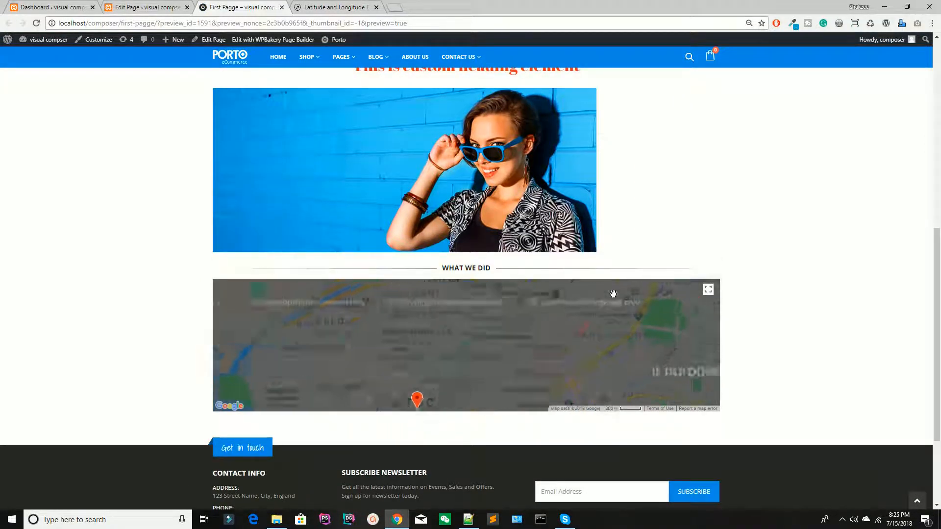
scroll(426, 283, "up", 4)
left_click_drag(425, 282, 660, 263)
left_click(711, 253)
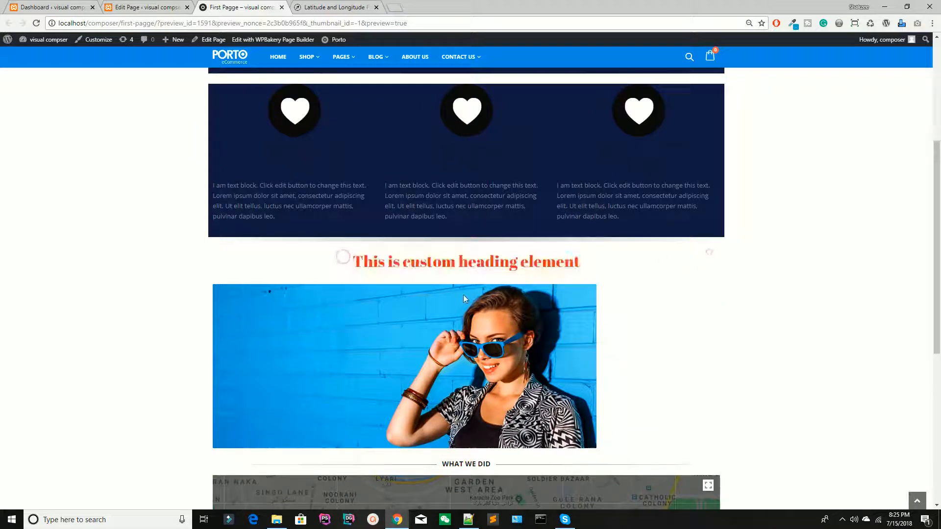
scroll(708, 252, "down", 4)
left_click_drag(449, 268, 505, 273)
left_click(456, 268)
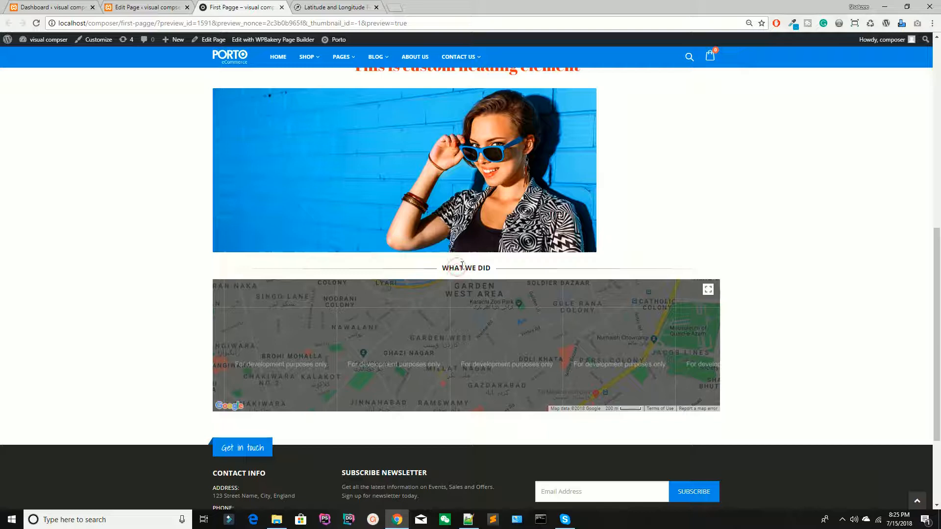
Return from the preview to the page's backend editor.
left_click(167, 7)
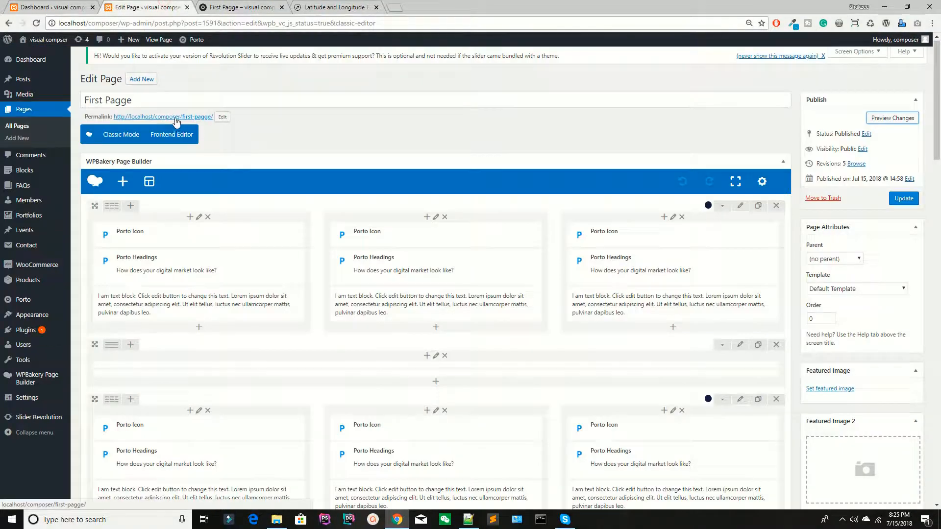
left_click(239, 7)
left_click(168, 6)
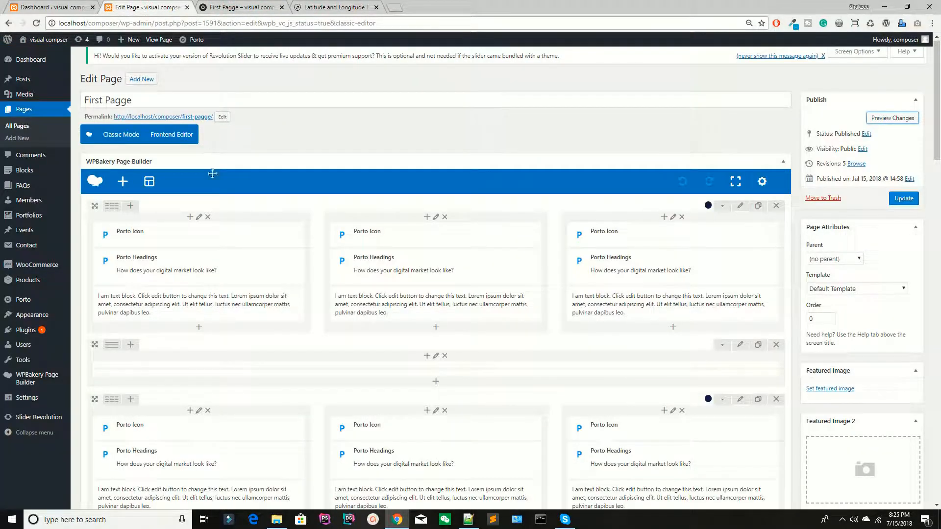
Add a WP Text element below the Google map, enter "dfdfdfdfdfdfdf" as its text, and save and close its settings.
scroll(212, 173, "down", 8)
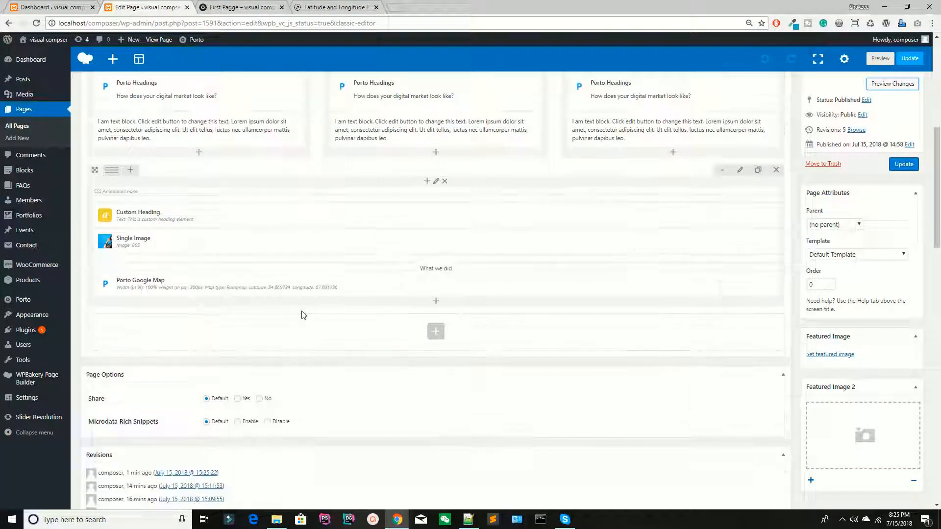
mouse_move(126, 171)
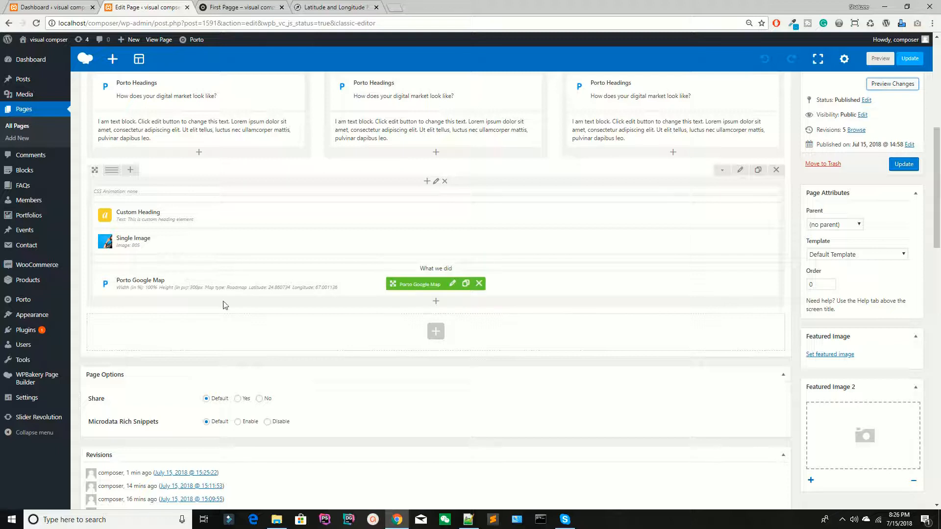
left_click(435, 301)
type("text")
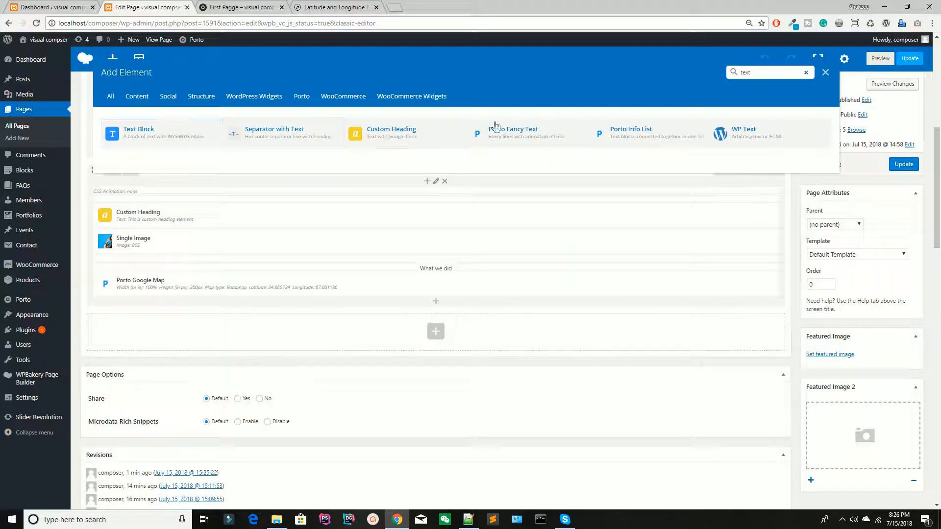
left_click(749, 137)
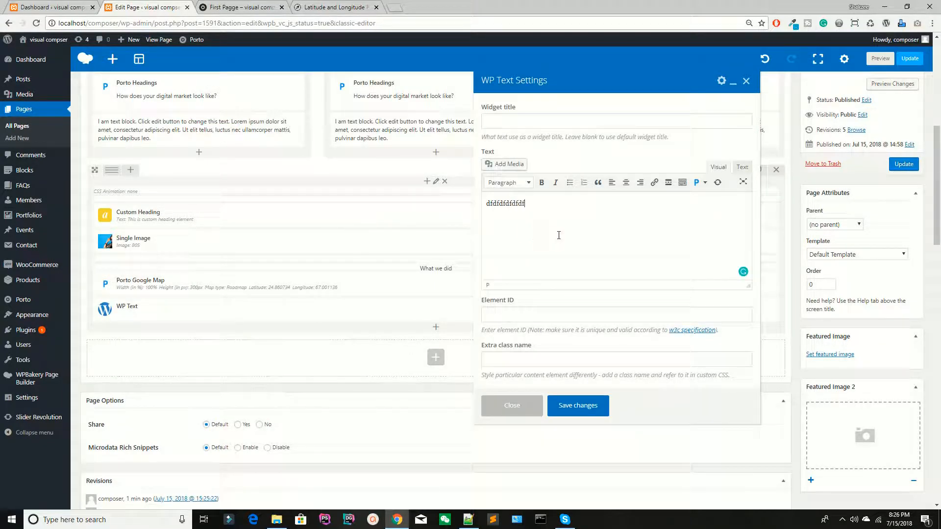
left_click(573, 415)
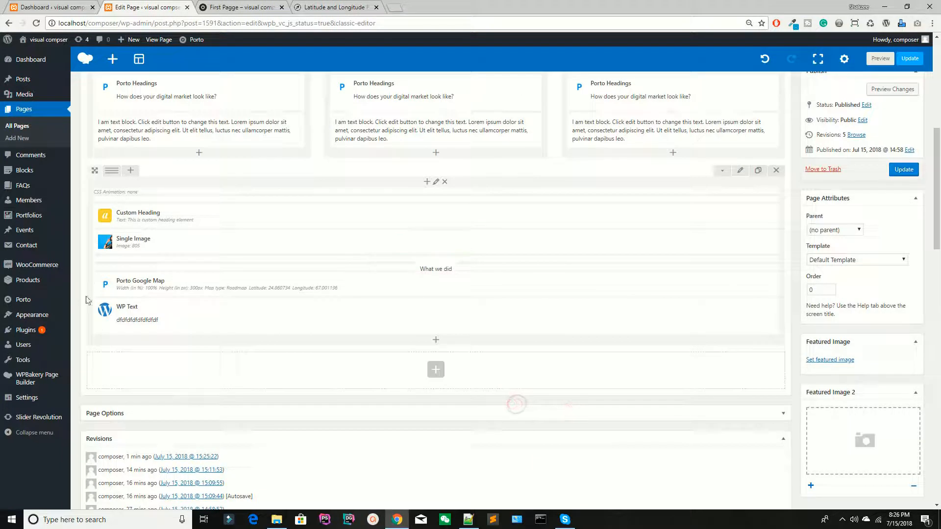
Preview the page's changes, check the new text below the map, and return to the page's backend editor.
left_click(893, 89)
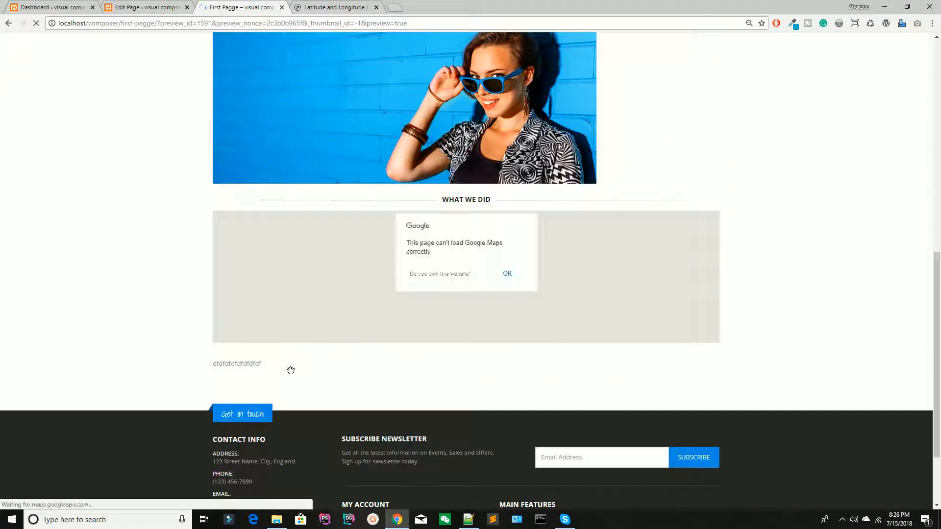
left_click(147, 7)
left_click(319, 7)
left_click(147, 7)
left_click(241, 7)
left_click(147, 7)
left_click(240, 6)
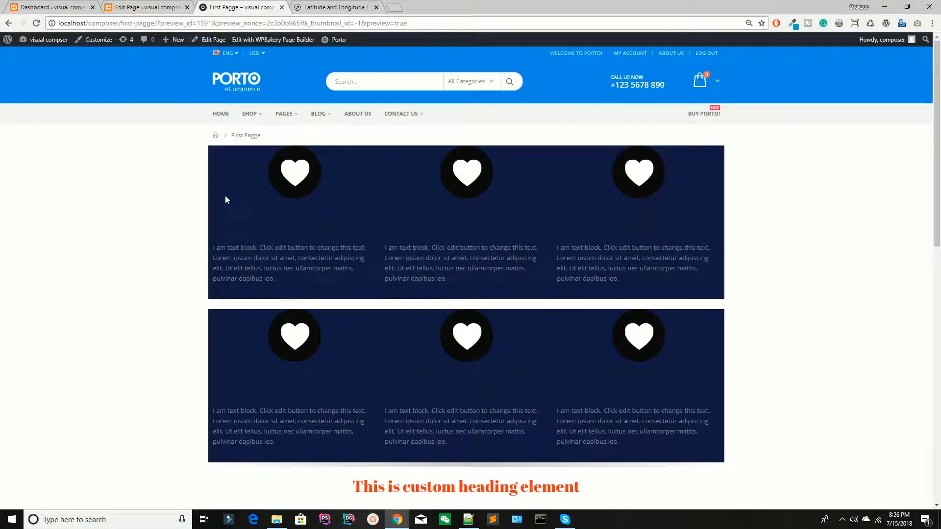
left_click(122, 8)
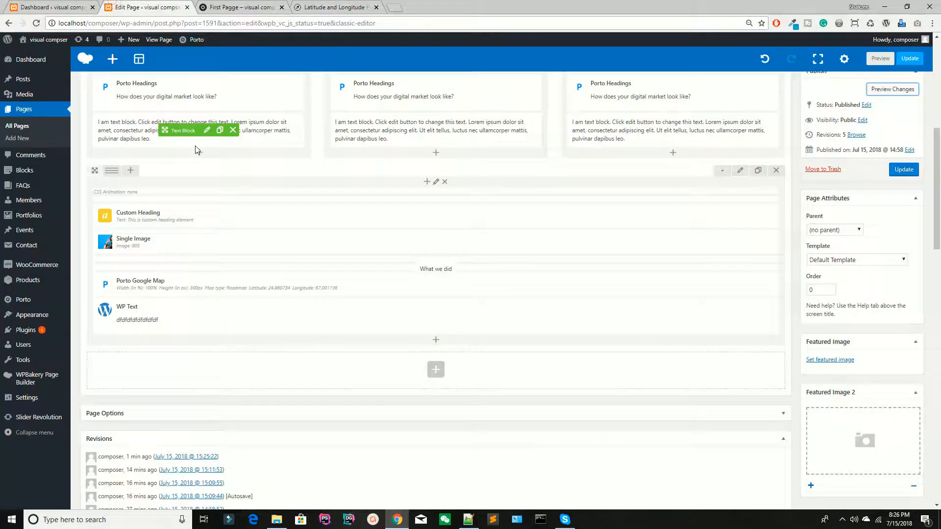